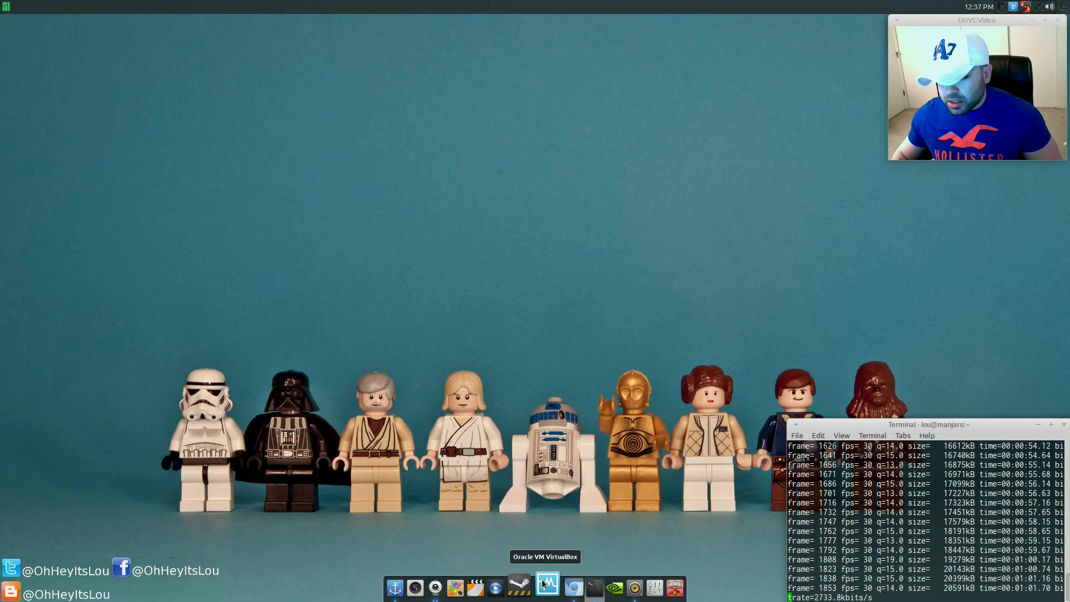
Scroll the Compiz and Emerald wiki page to its Install section and place a new terminal window beside Chromium.
{"action": "left_click", "coordinate": [565, 587]}
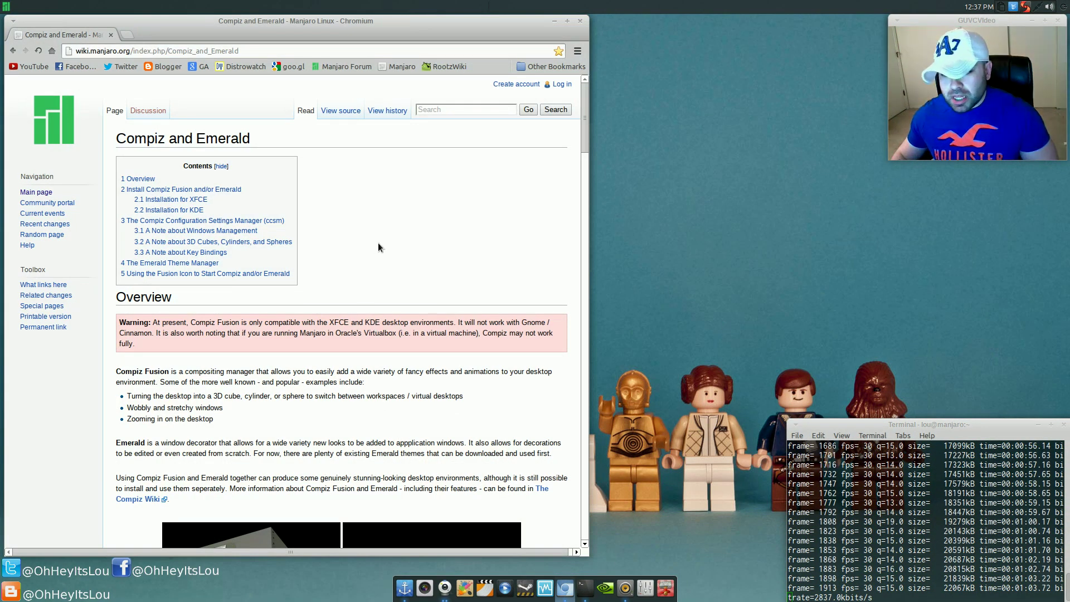
{"action": "scroll", "coordinate": [378, 242], "scroll_direction": "down", "scroll_amount": 9}
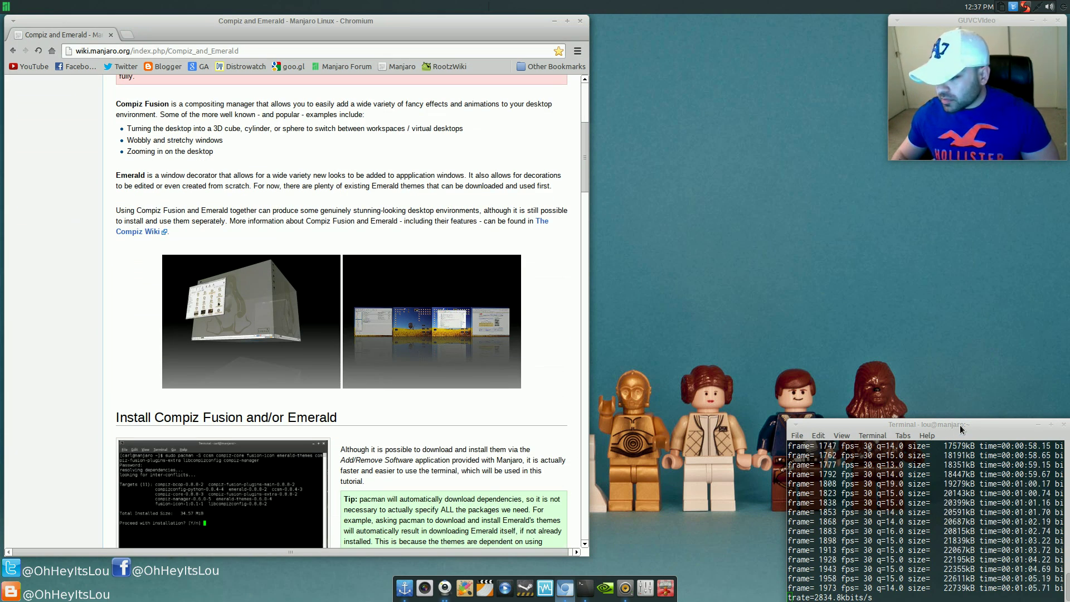
{"action": "right_click", "coordinate": [586, 586]}
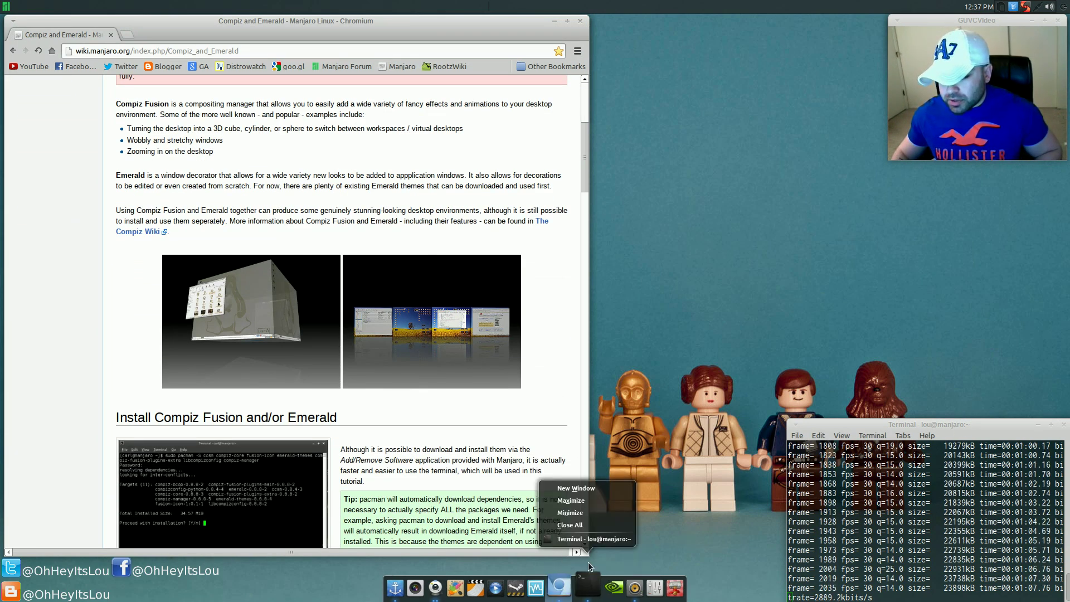
{"action": "left_click", "coordinate": [594, 490]}
{"action": "left_click_drag", "start_coordinate": [739, 23], "coordinate": [932, 232]}
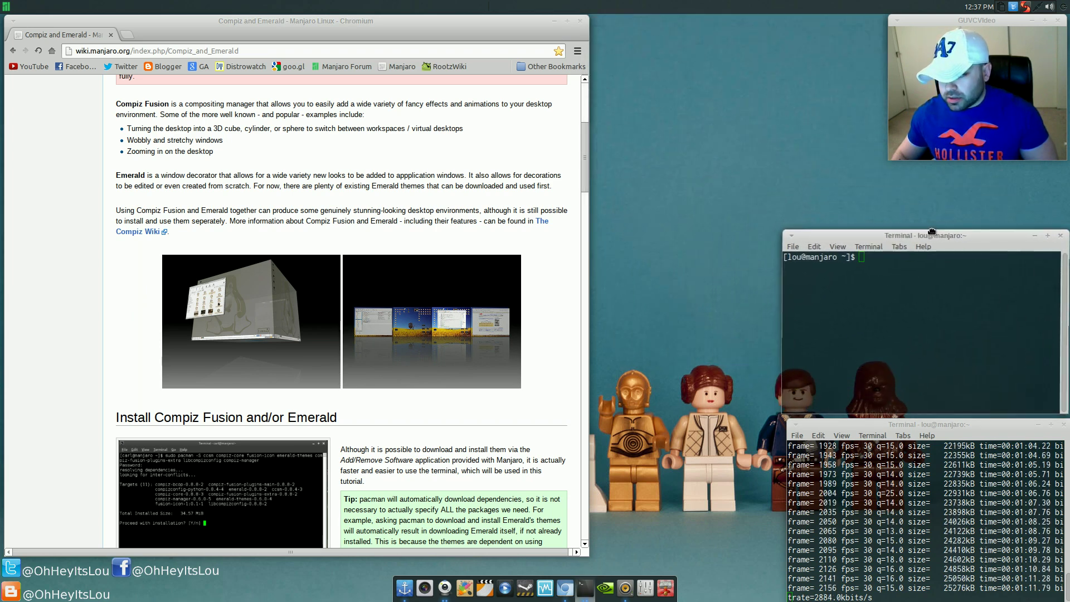
{"action": "scroll", "coordinate": [293, 278], "scroll_direction": "down", "scroll_amount": 5}
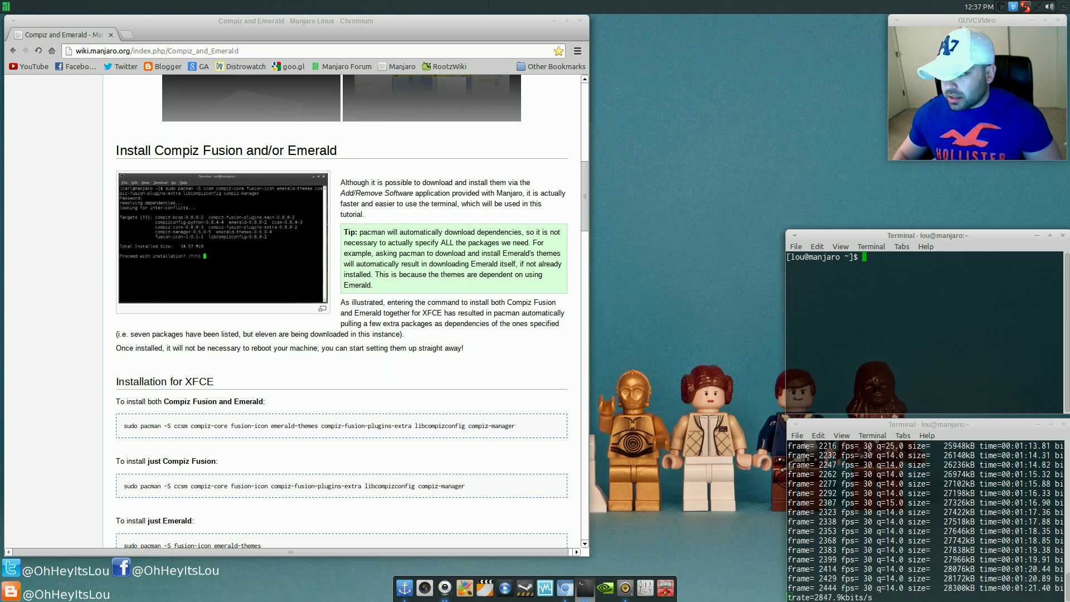
{"action": "left_click", "coordinate": [1025, 6]}
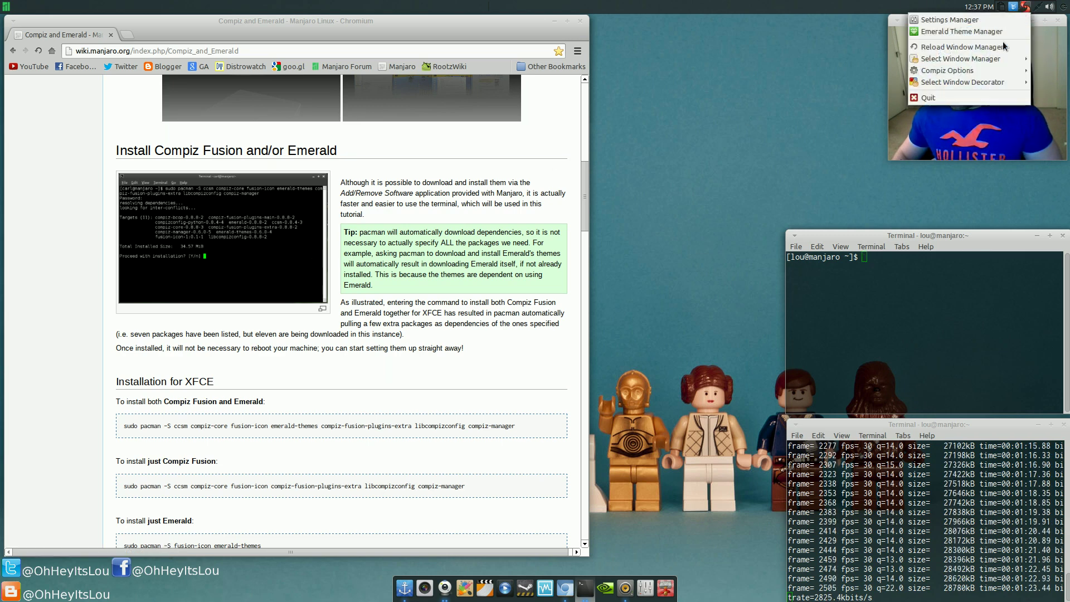
{"action": "mouse_move", "coordinate": [991, 60]}
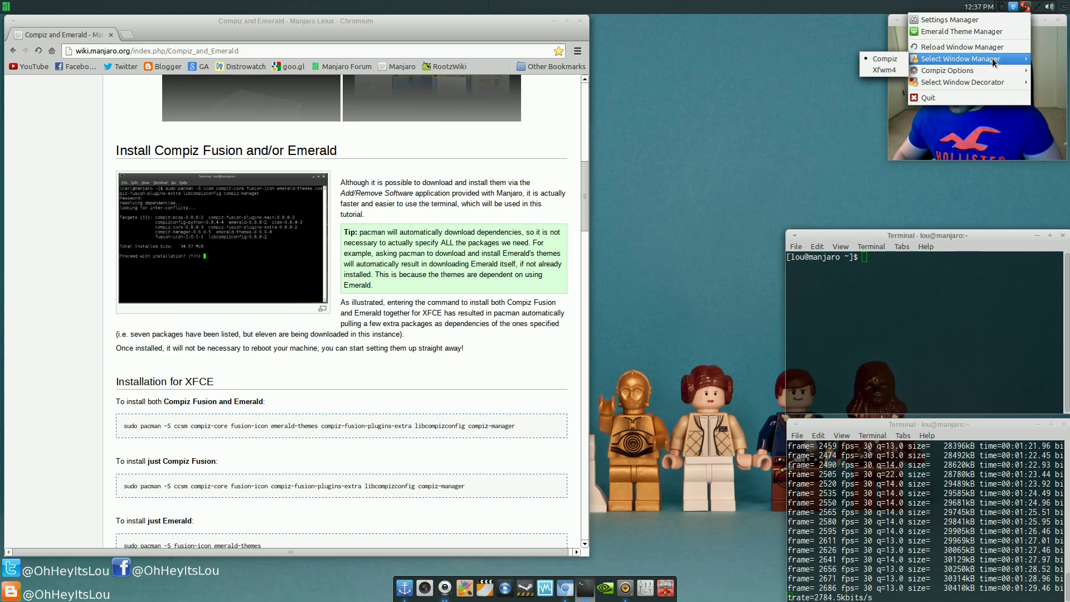
{"action": "left_click", "coordinate": [724, 39]}
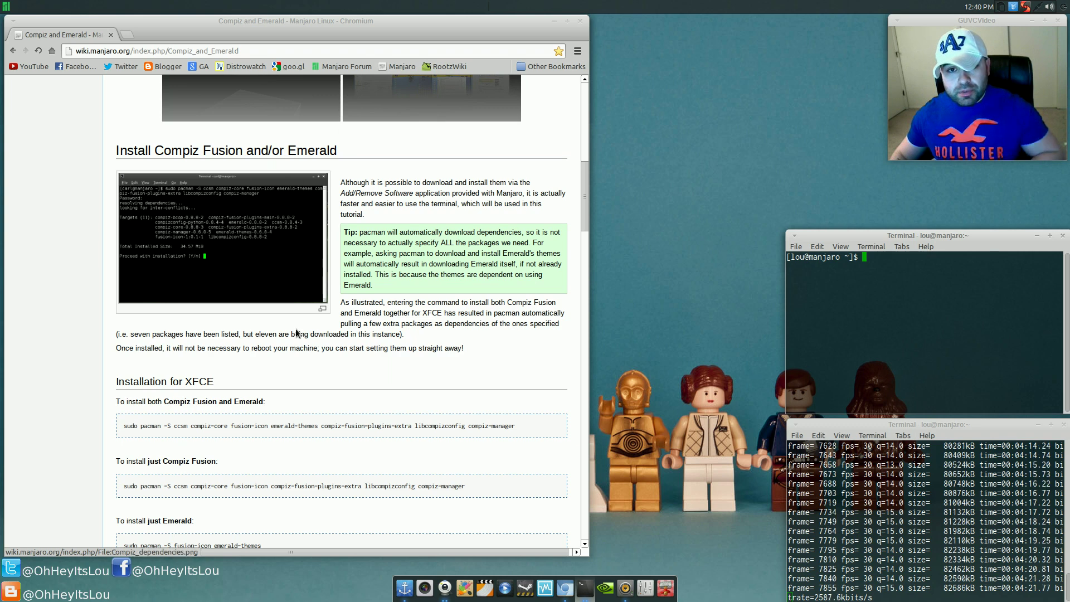
Select and copy the wiki's sudo pacman command that installs both Compiz Fusion and Emerald.
{"action": "scroll", "coordinate": [345, 431], "scroll_direction": "down", "scroll_amount": 1}
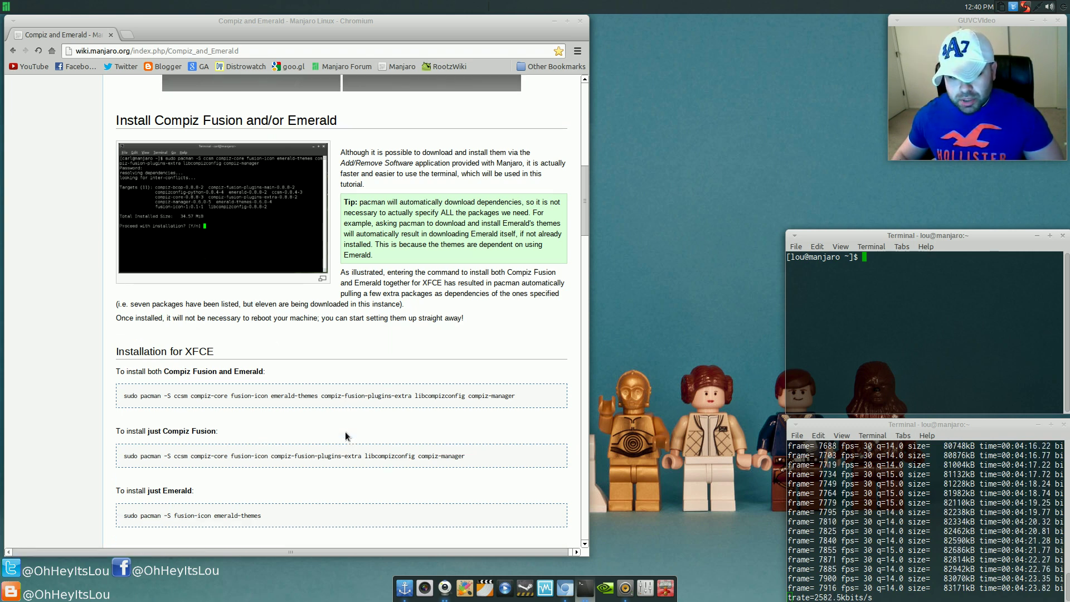
{"action": "left_click_drag", "start_coordinate": [536, 402], "coordinate": [125, 385]}
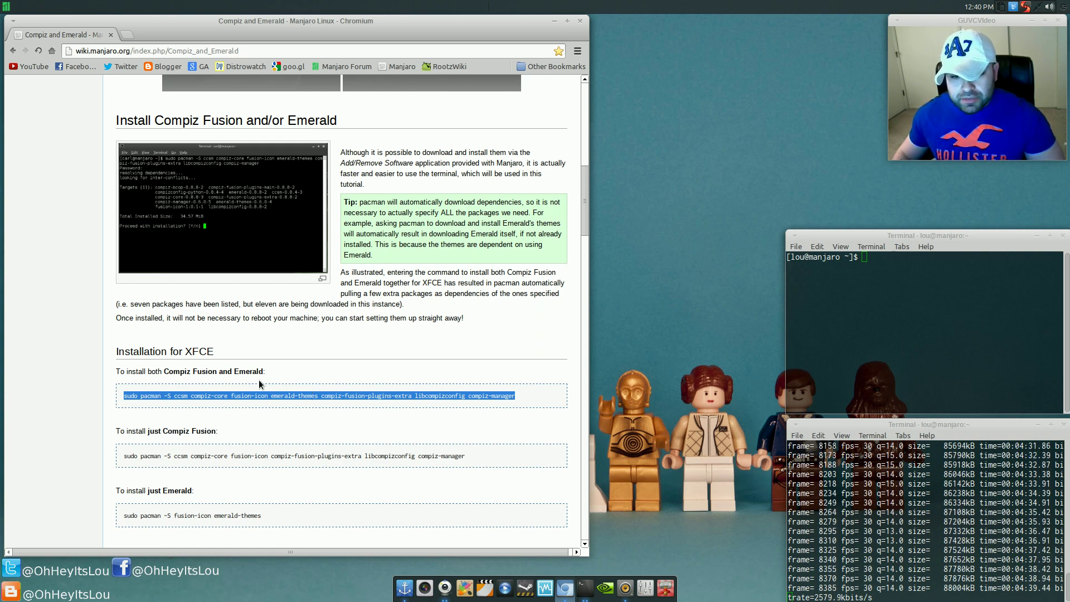
{"action": "right_click", "coordinate": [268, 390]}
{"action": "left_click", "coordinate": [297, 397]}
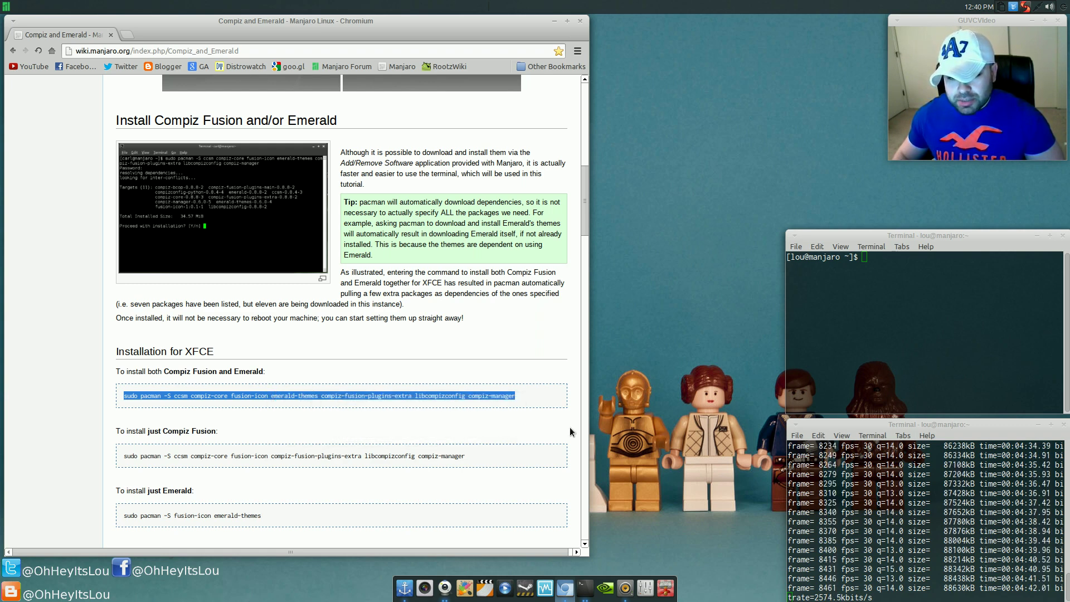
{"action": "middle_click", "coordinate": [912, 341]}
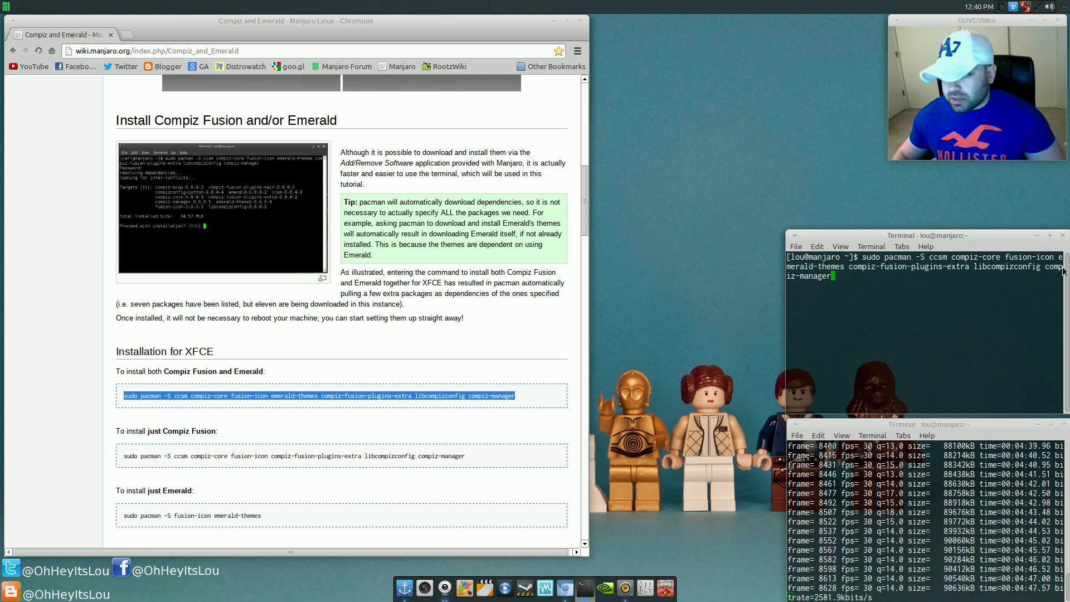
{"action": "key", "text": "ctrl+u"}
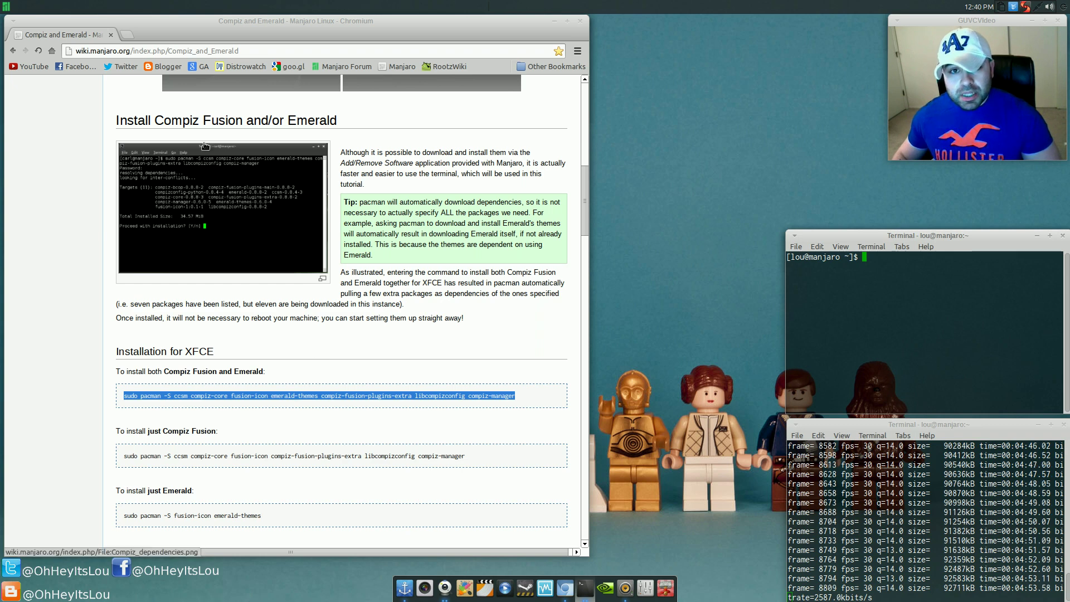
Launch Emerald Theme Manager from the Settings menu and minimize Chromium.
{"action": "left_click", "coordinate": [4, 7]}
{"action": "mouse_move", "coordinate": [48, 88]}
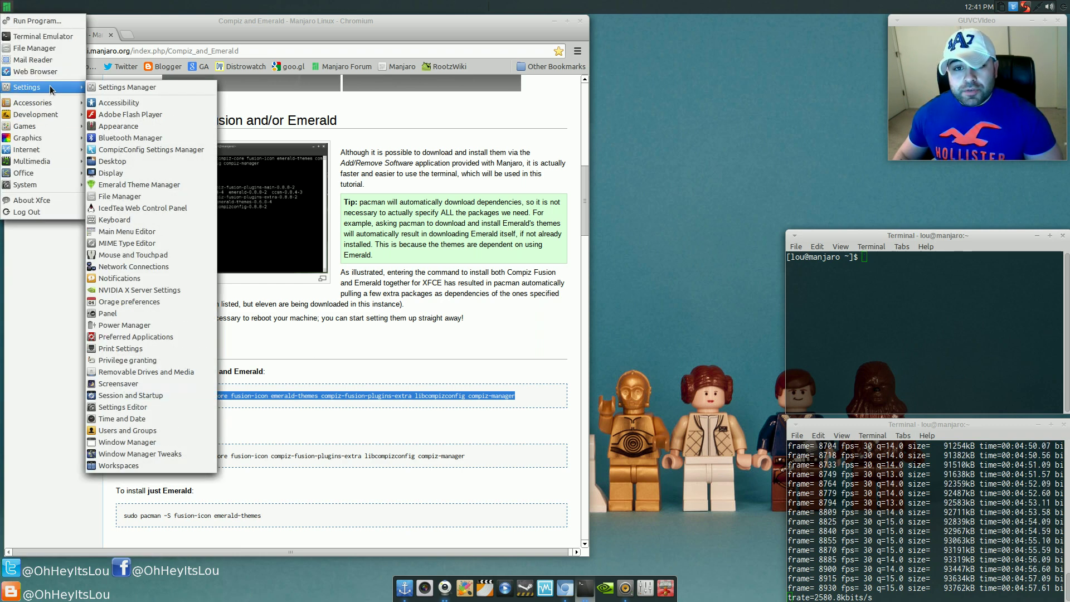
{"action": "left_click", "coordinate": [415, 120]}
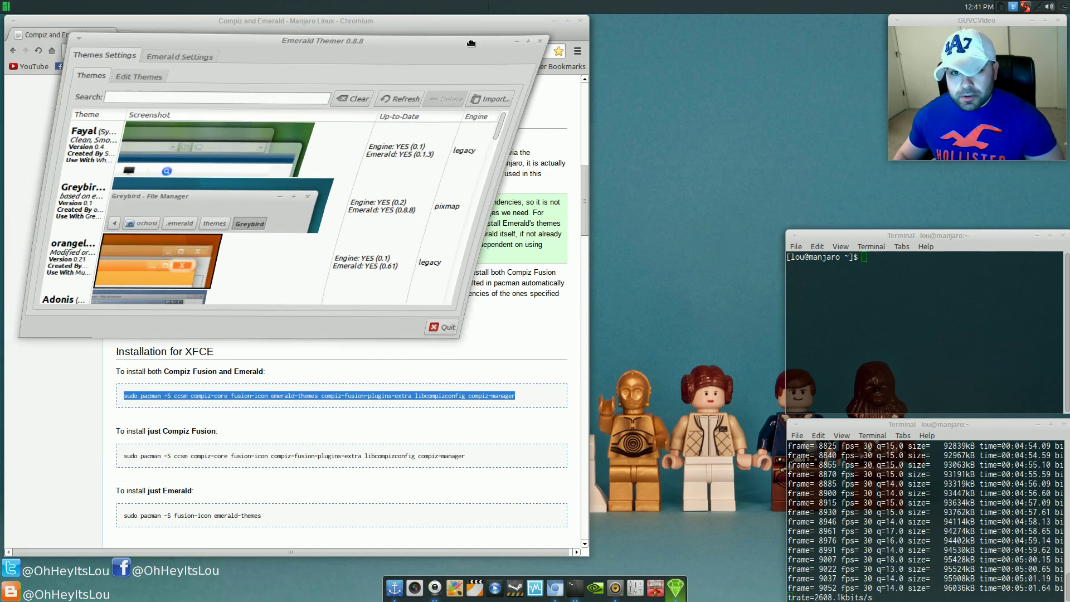
{"action": "right_click", "coordinate": [429, 22]}
{"action": "left_click", "coordinate": [446, 29]}
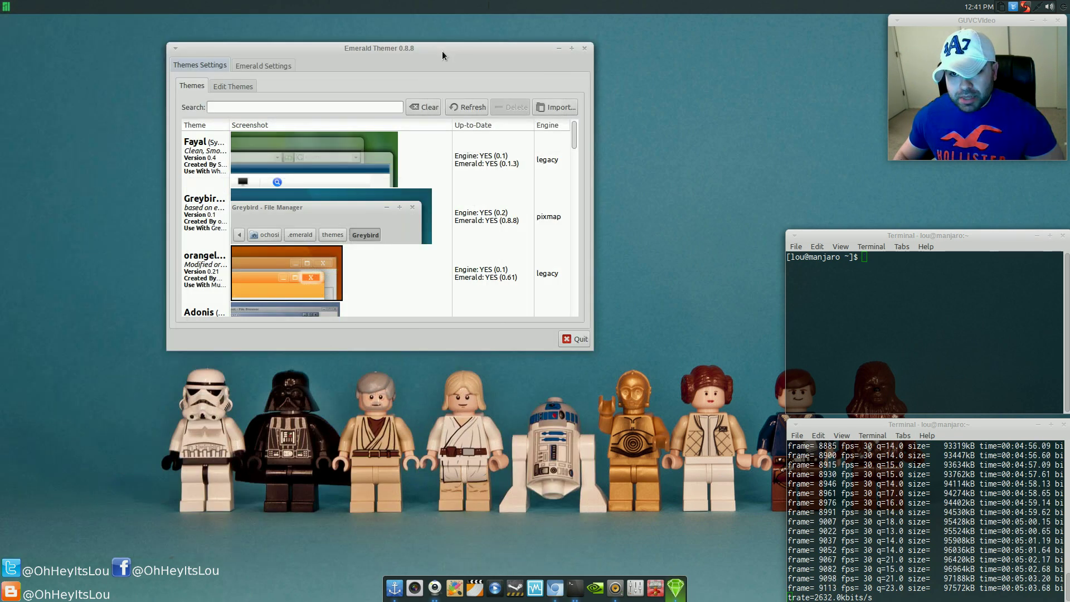
Select the Greybird decoration theme in Emerald Themer, then quit the themer.
{"action": "left_click_drag", "start_coordinate": [441, 53], "coordinate": [274, 41]}
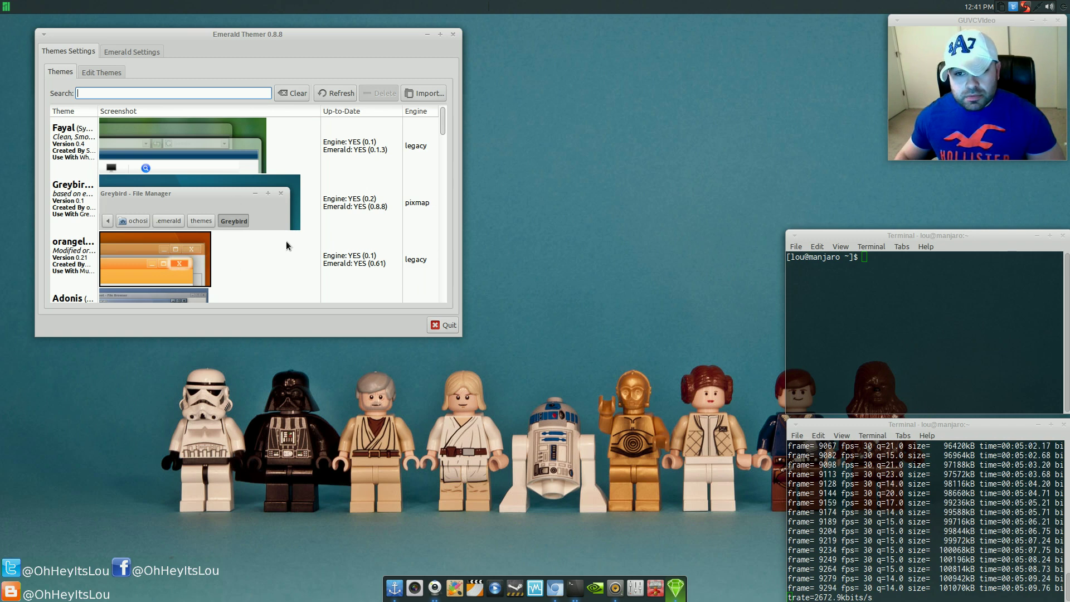
{"action": "scroll", "coordinate": [288, 238], "scroll_direction": "down", "scroll_amount": 5}
{"action": "scroll", "coordinate": [290, 232], "scroll_direction": "down", "scroll_amount": 5}
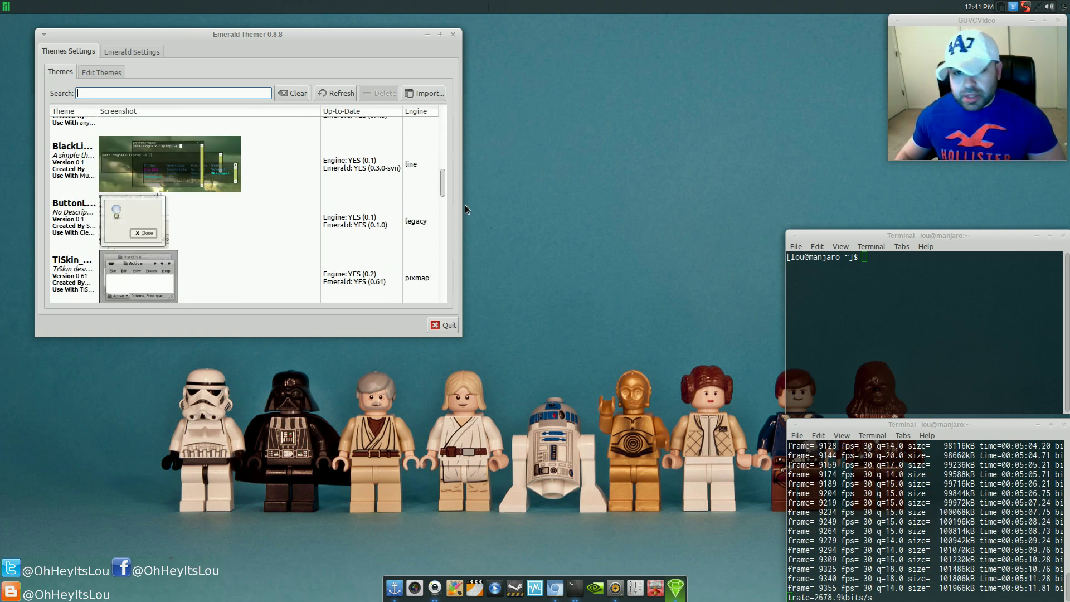
{"action": "left_click_drag", "start_coordinate": [440, 186], "coordinate": [444, 116]}
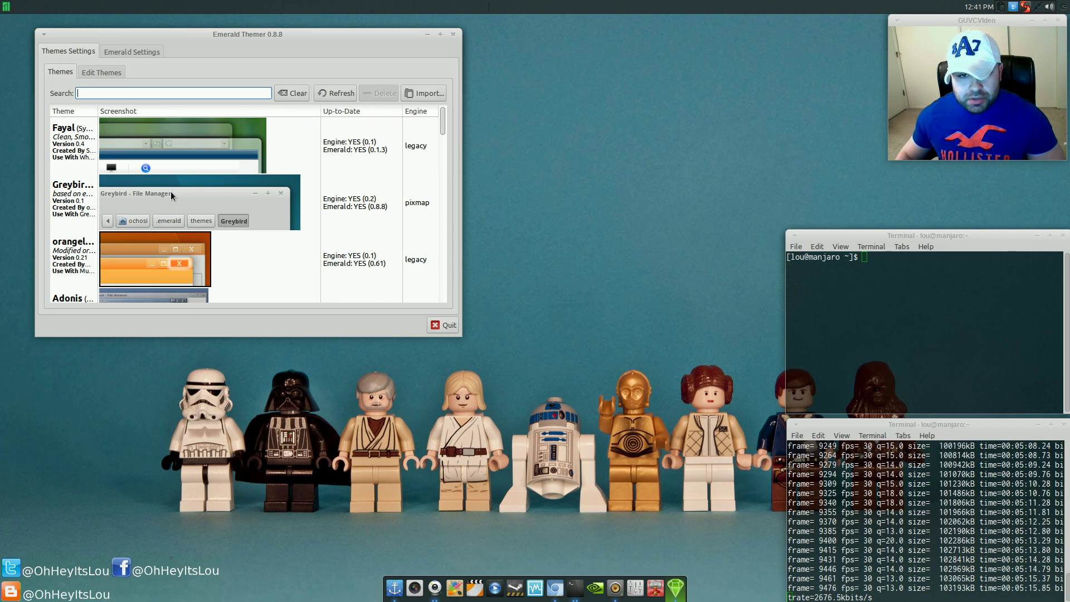
{"action": "left_click_drag", "start_coordinate": [98, 107], "coordinate": [126, 107]}
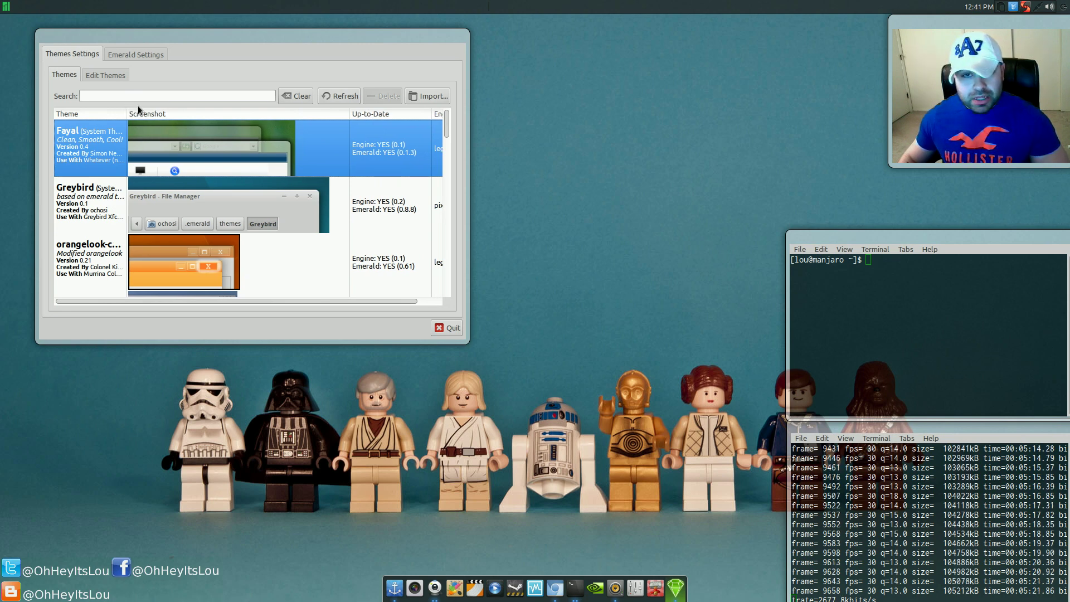
{"action": "left_click", "coordinate": [238, 205]}
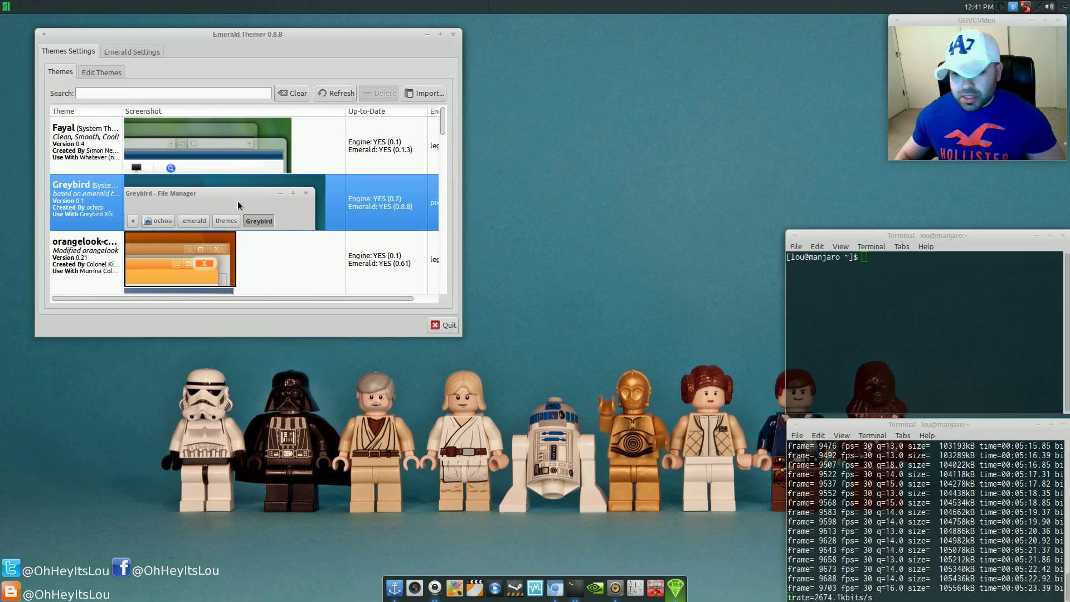
{"action": "left_click", "coordinate": [444, 325]}
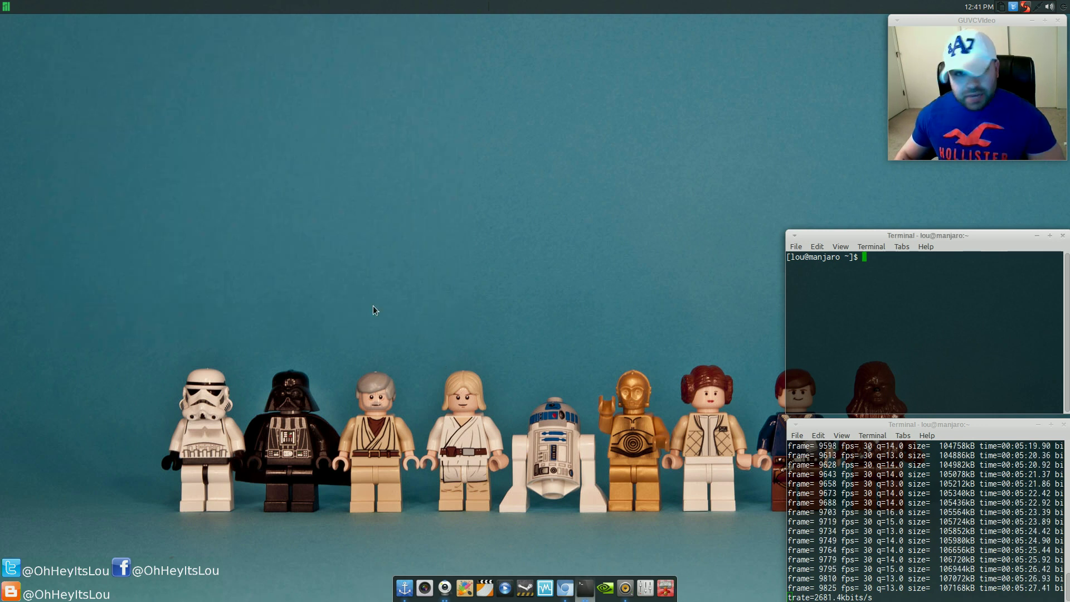
{"action": "left_click", "coordinate": [3, 5]}
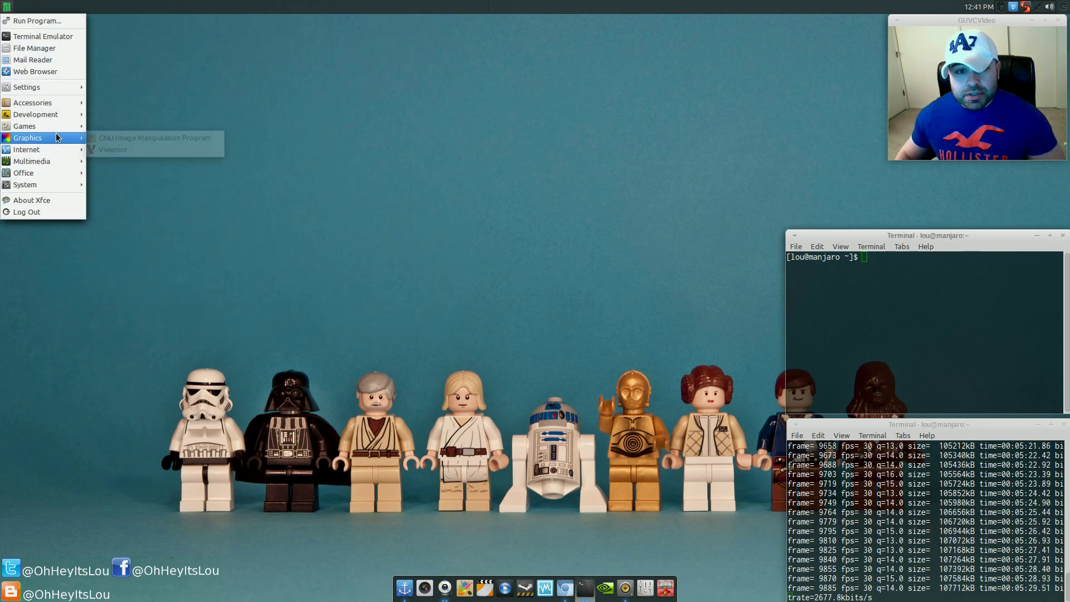
{"action": "left_click", "coordinate": [1017, 12]}
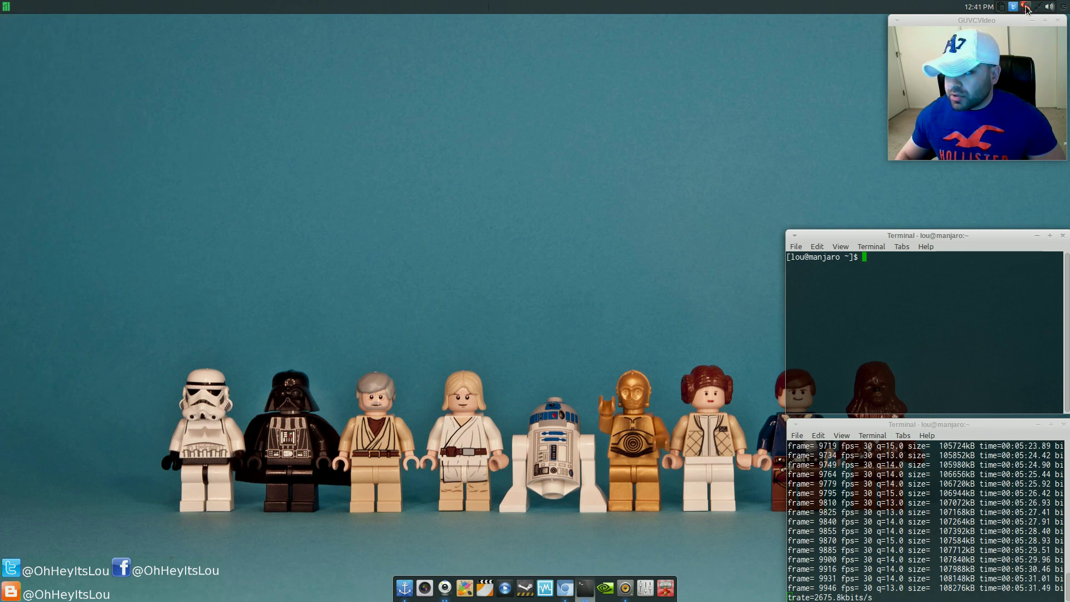
{"action": "left_click", "coordinate": [3, 6]}
{"action": "mouse_move", "coordinate": [85, 82]}
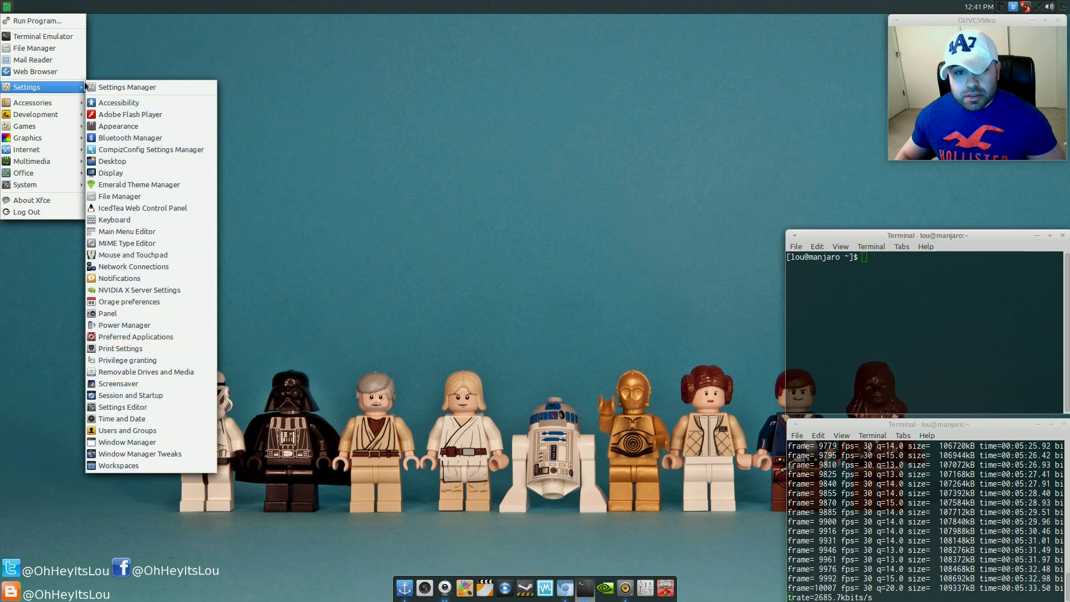
{"action": "mouse_move", "coordinate": [67, 185]}
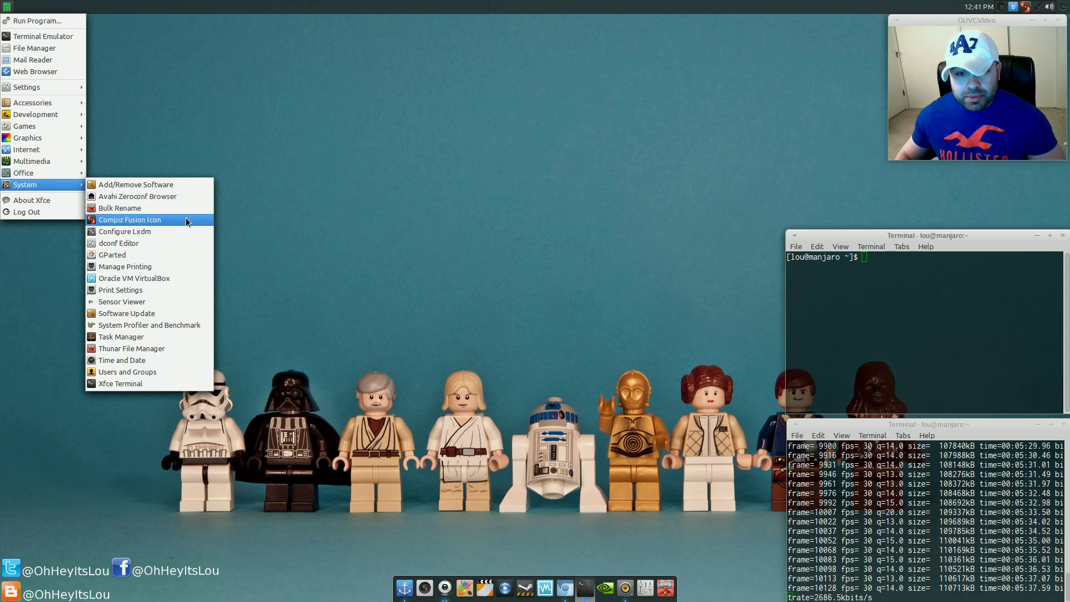
{"action": "left_click", "coordinate": [837, 82]}
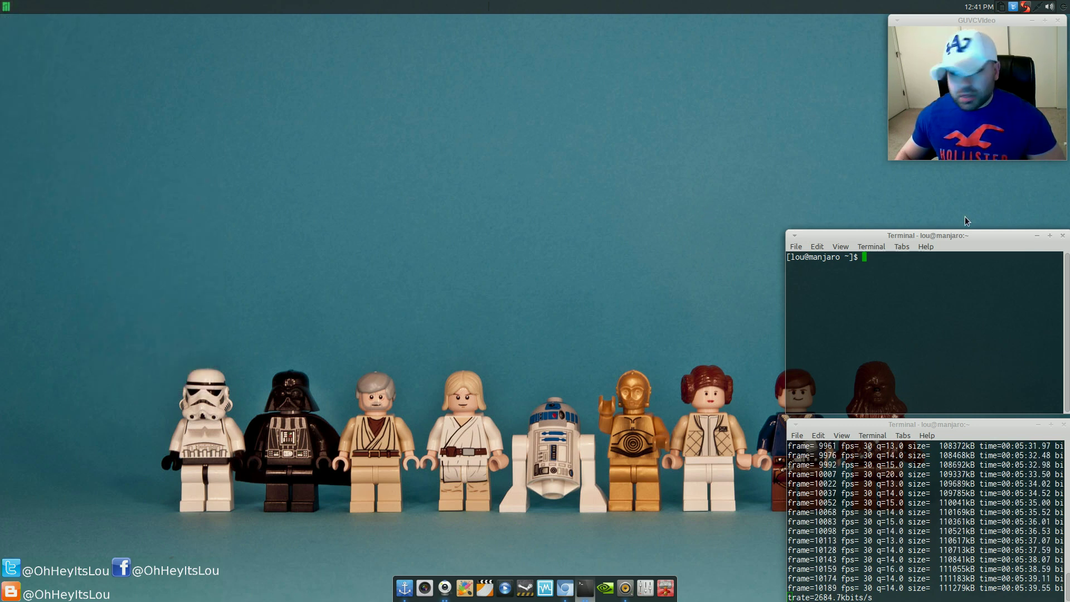
{"action": "left_click_drag", "start_coordinate": [1007, 234], "coordinate": [1008, 226]}
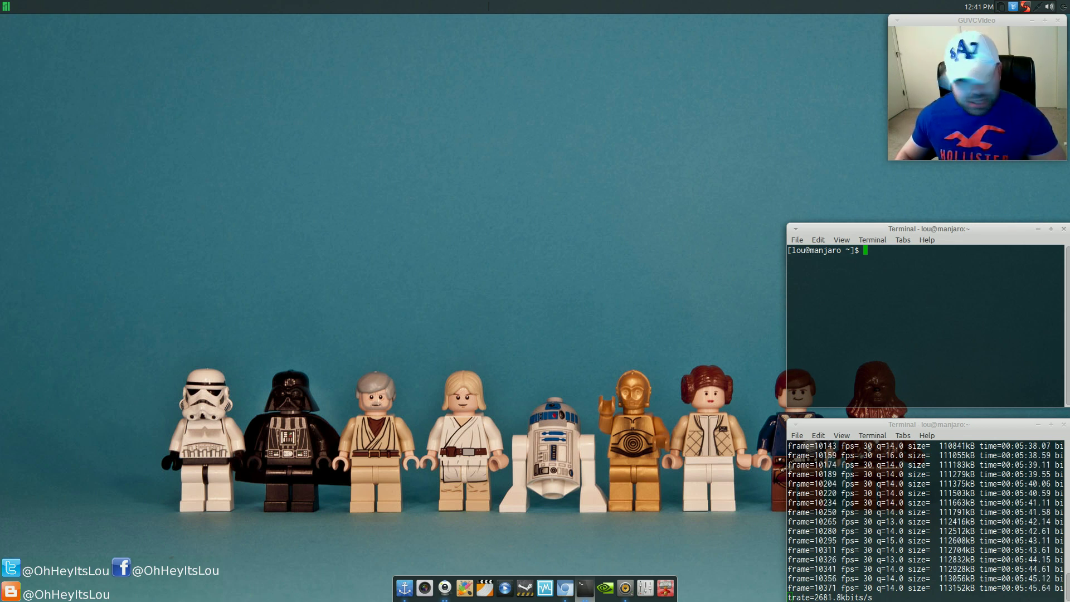
{"action": "left_click", "coordinate": [1025, 7]}
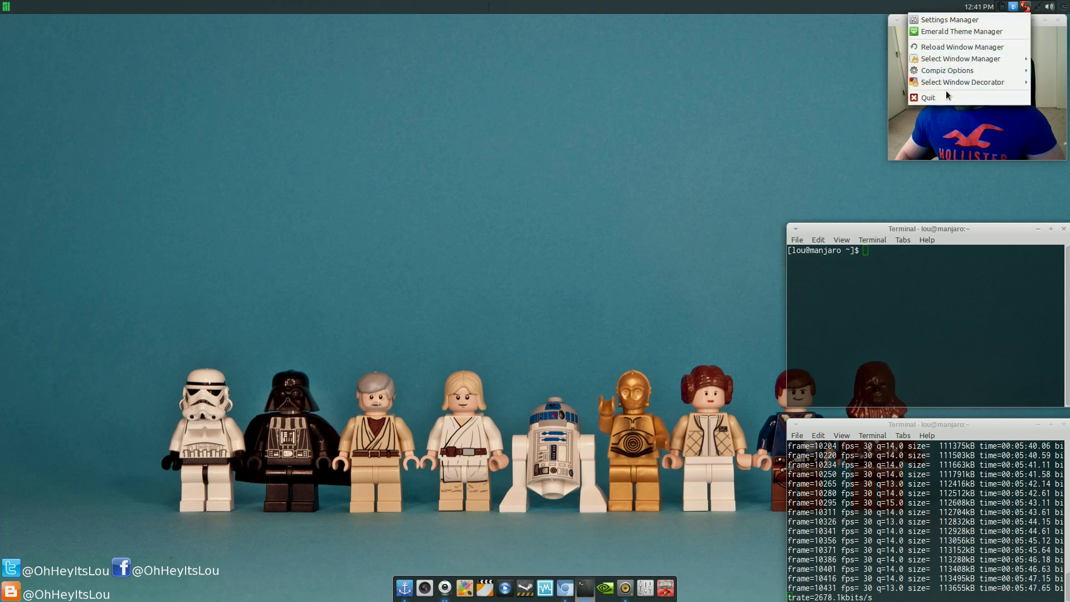
{"action": "mouse_move", "coordinate": [958, 73]}
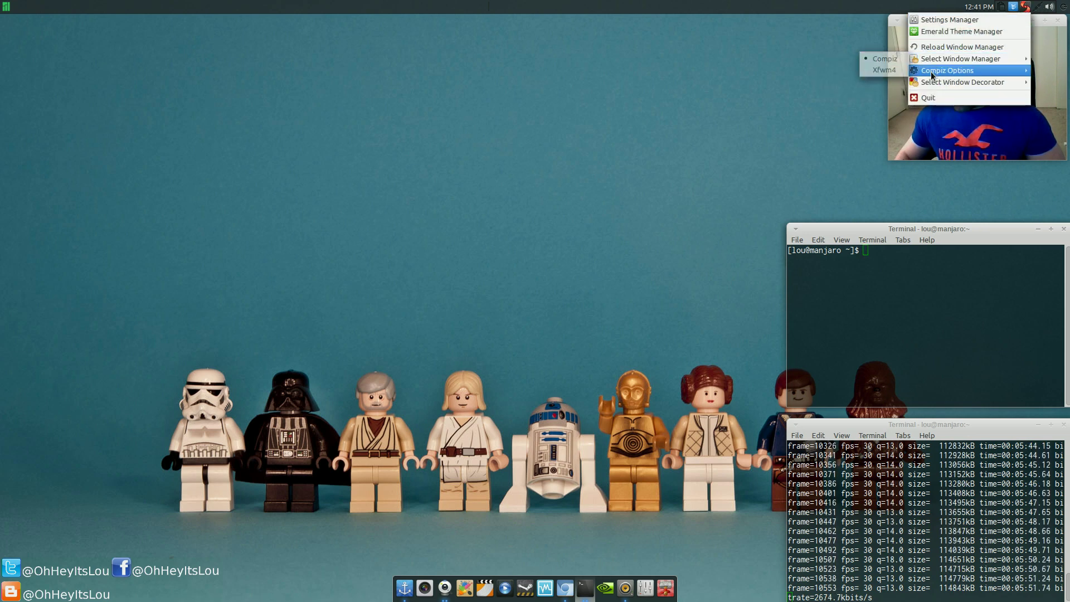
{"action": "mouse_move", "coordinate": [928, 83]}
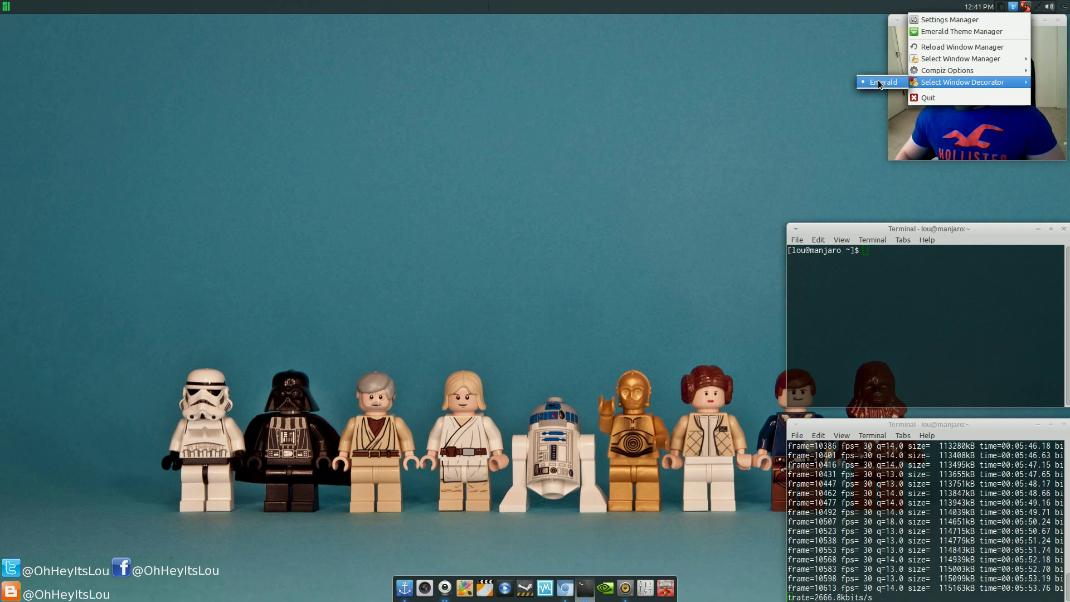
{"action": "left_click", "coordinate": [639, 115]}
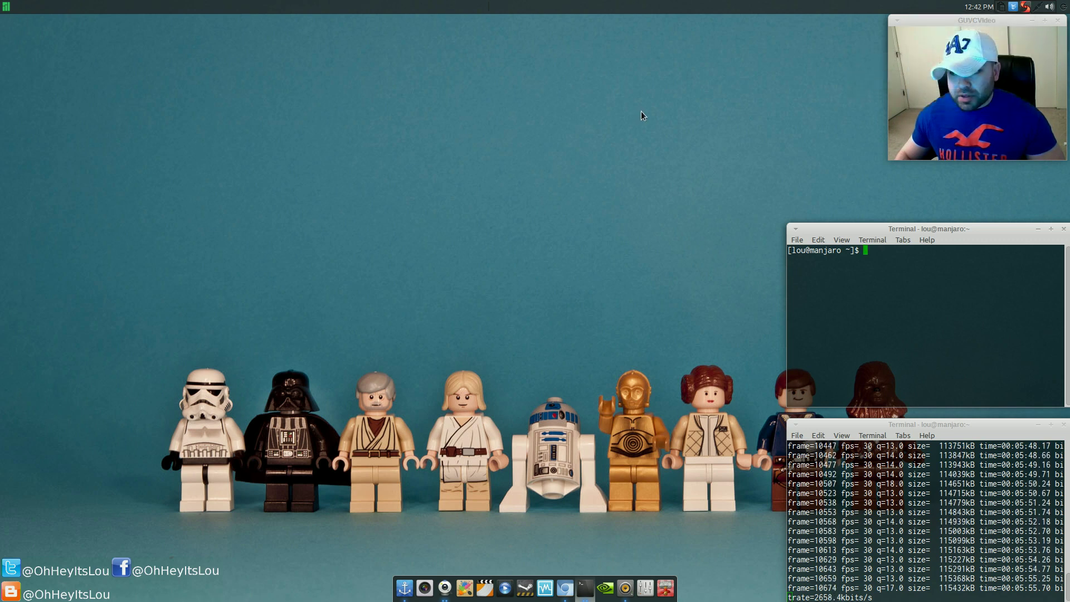
{"action": "left_click", "coordinate": [6, 6]}
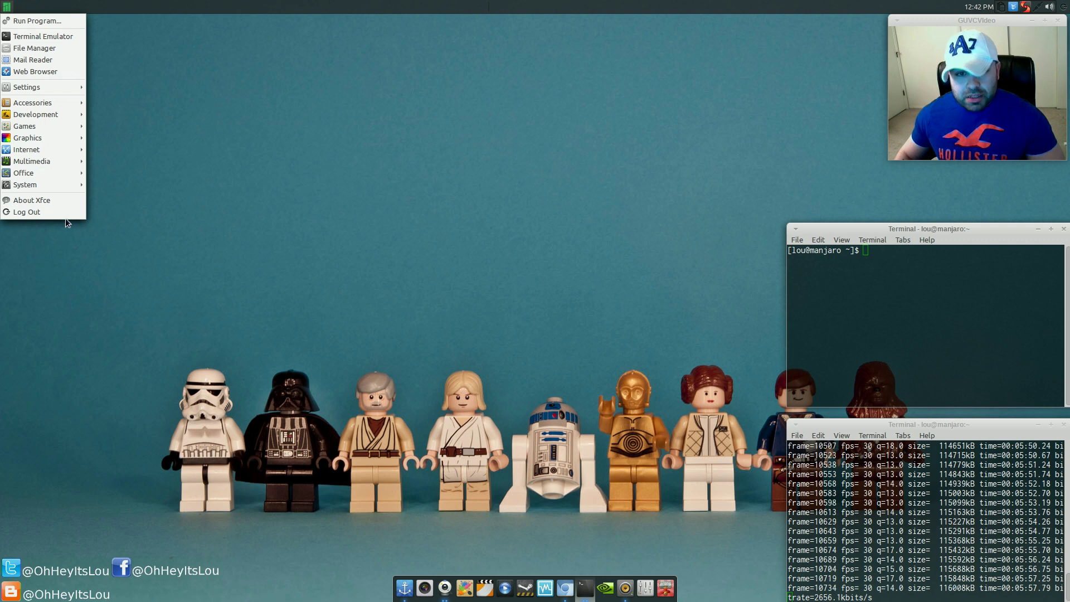
Launch CompizConfig Settings Manager from the Settings menu and nudge its window down and right.
{"action": "mouse_move", "coordinate": [70, 184]}
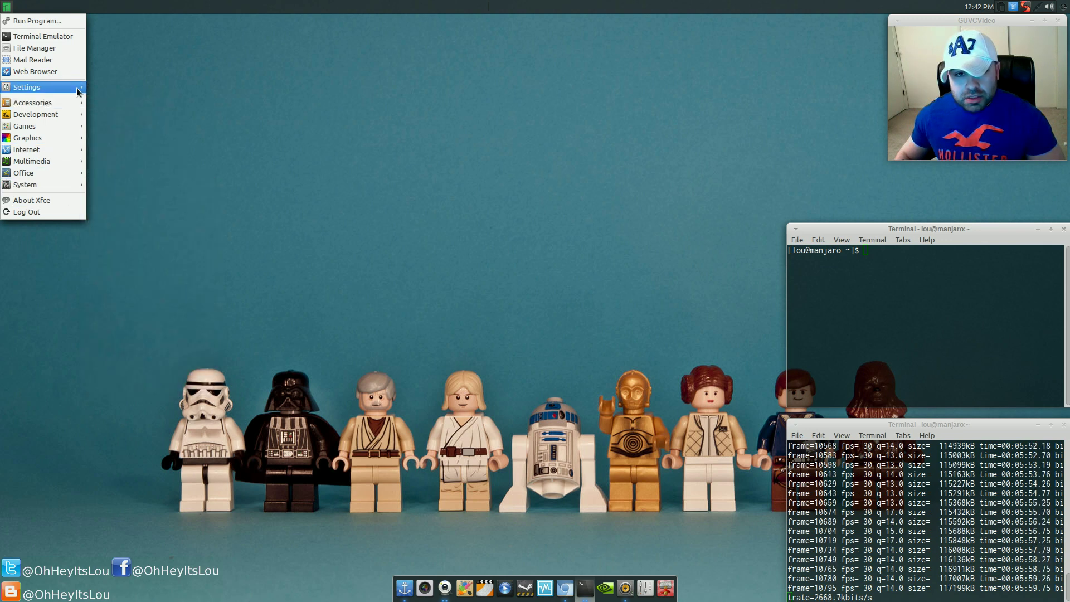
{"action": "mouse_move", "coordinate": [56, 87]}
{"action": "left_click", "coordinate": [204, 148]}
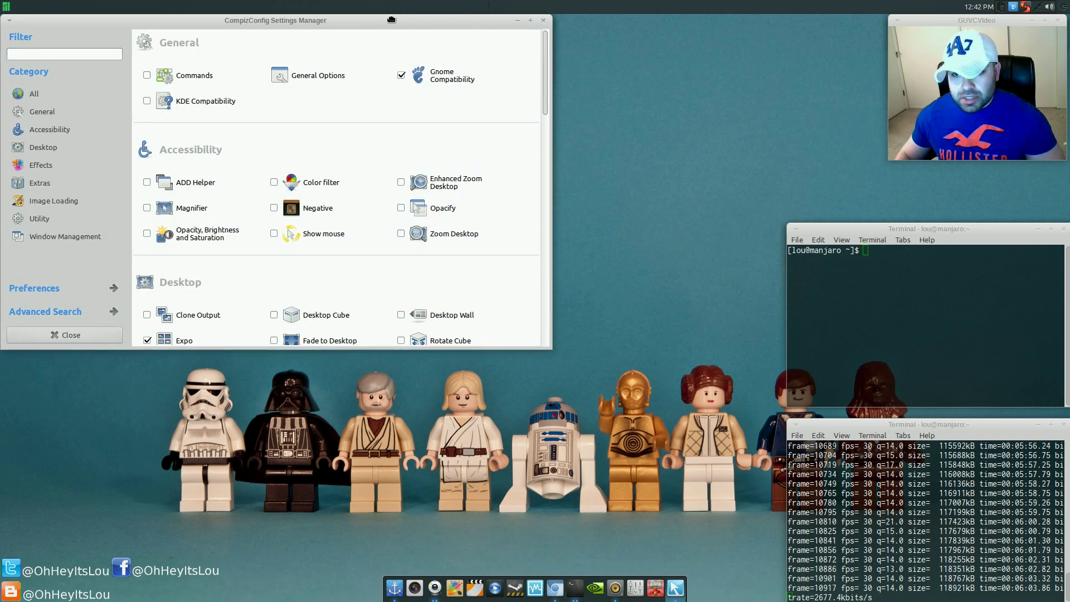
{"action": "left_click_drag", "start_coordinate": [404, 22], "coordinate": [421, 31]}
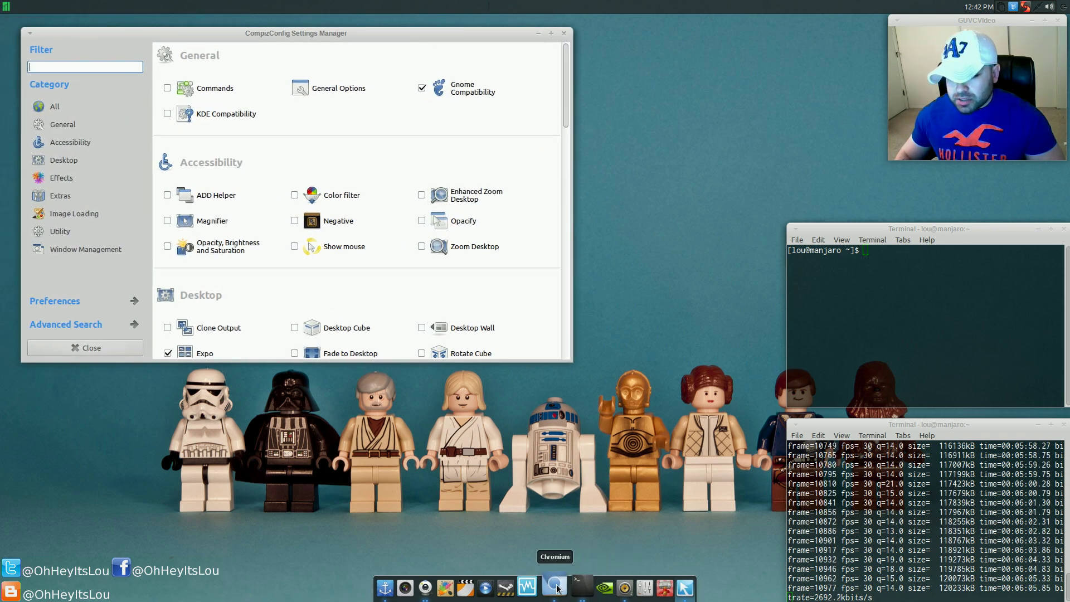
Read the wiki's 'A Note about Windows Management' warning in Chromium, then minimize the browser.
{"action": "left_click", "coordinate": [555, 587]}
{"action": "scroll", "coordinate": [430, 383], "scroll_direction": "down", "scroll_amount": 15}
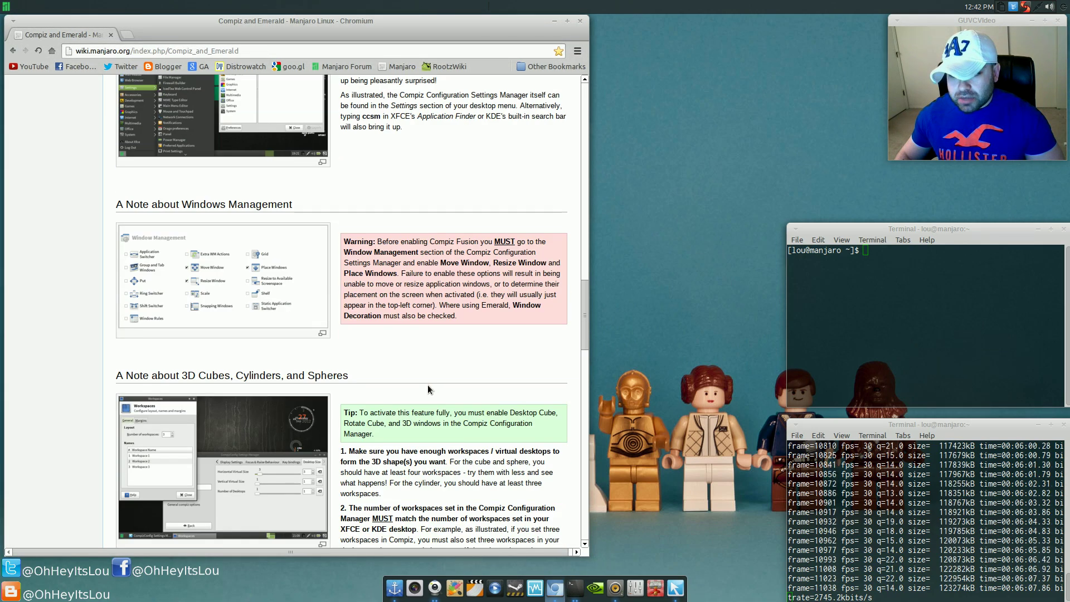
{"action": "scroll", "coordinate": [427, 385], "scroll_direction": "up", "scroll_amount": 2}
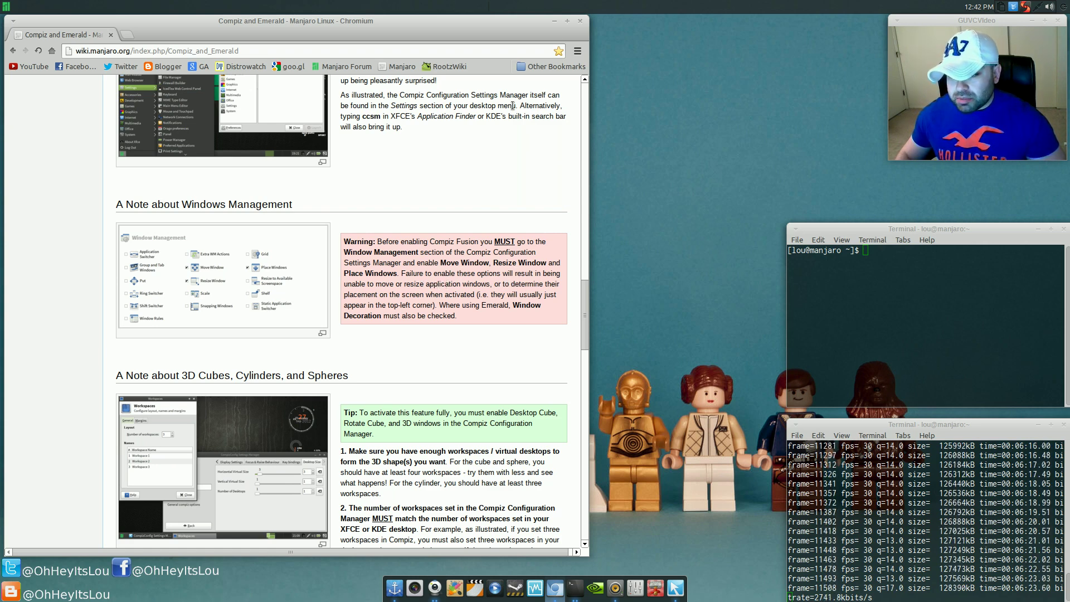
{"action": "left_click", "coordinate": [556, 21]}
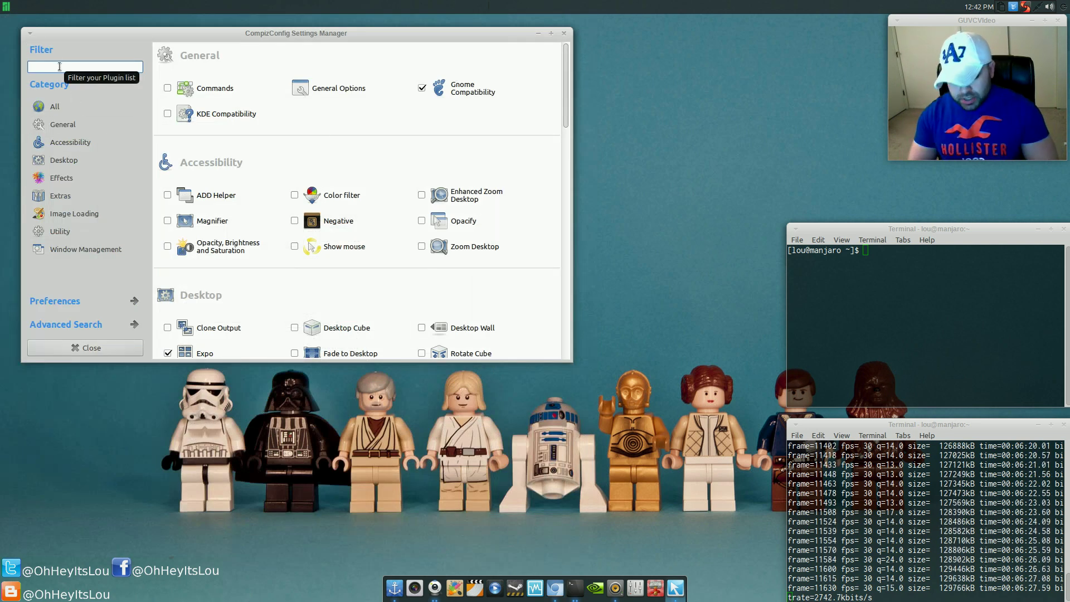
Filter the plugins by 'move' and then 'place' to enable Move Window and Place Windows.
{"action": "type", "text": "mof"}
{"action": "key", "text": "BackSpace"}
{"action": "type", "text": "ve"}
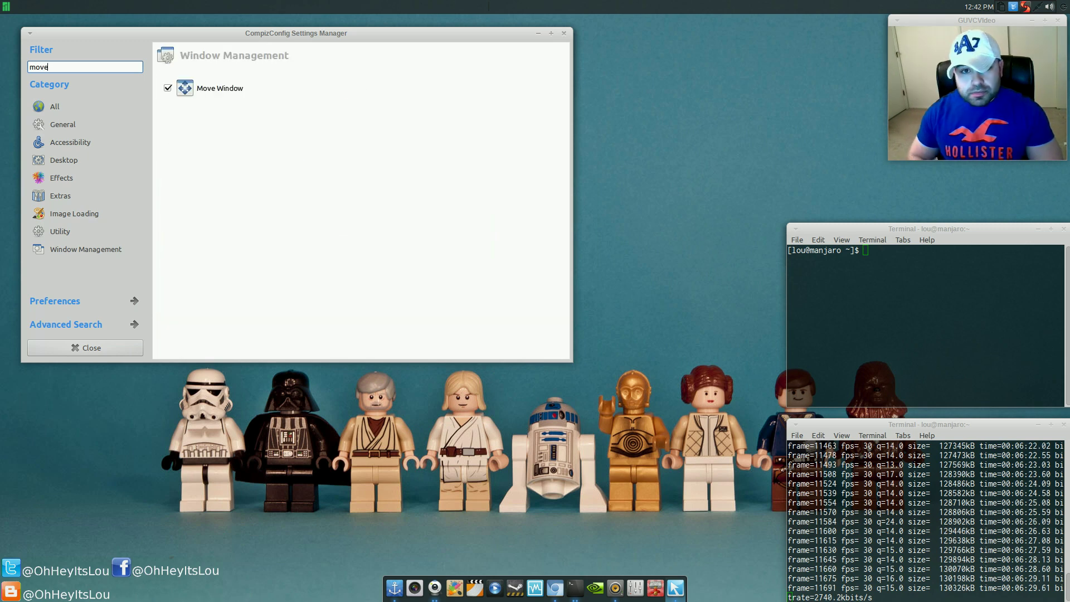
{"action": "left_click_drag", "start_coordinate": [86, 67], "coordinate": [5, 66]}
{"action": "type", "text": "place"}
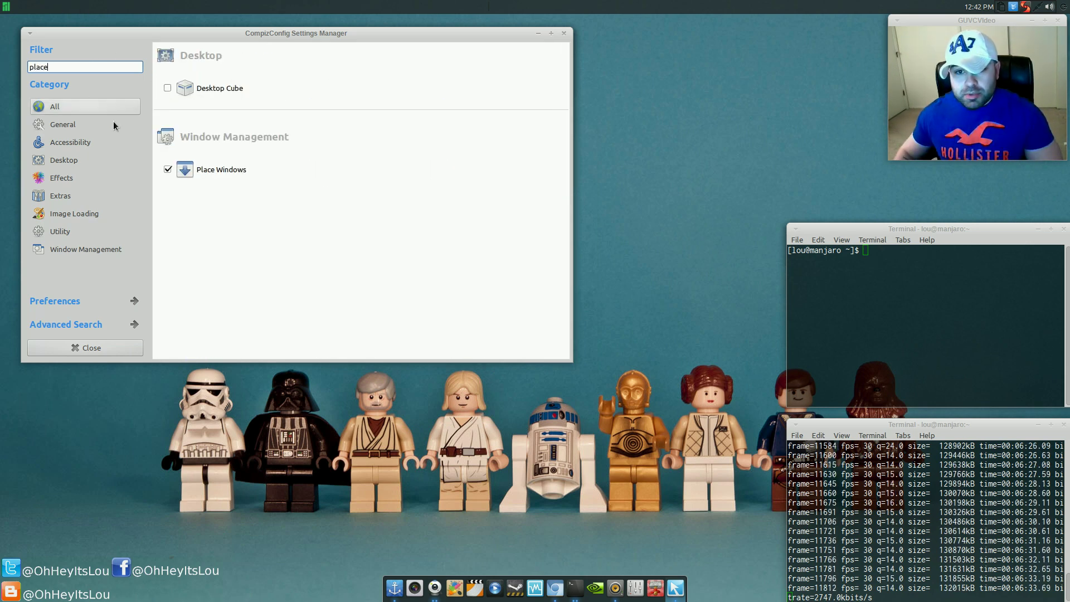
Filter by 'resize' and then 'decora' to enable Resize Window and Window Decoration.
{"action": "left_click_drag", "start_coordinate": [89, 70], "coordinate": [6, 67]}
{"action": "type", "text": "resize"}
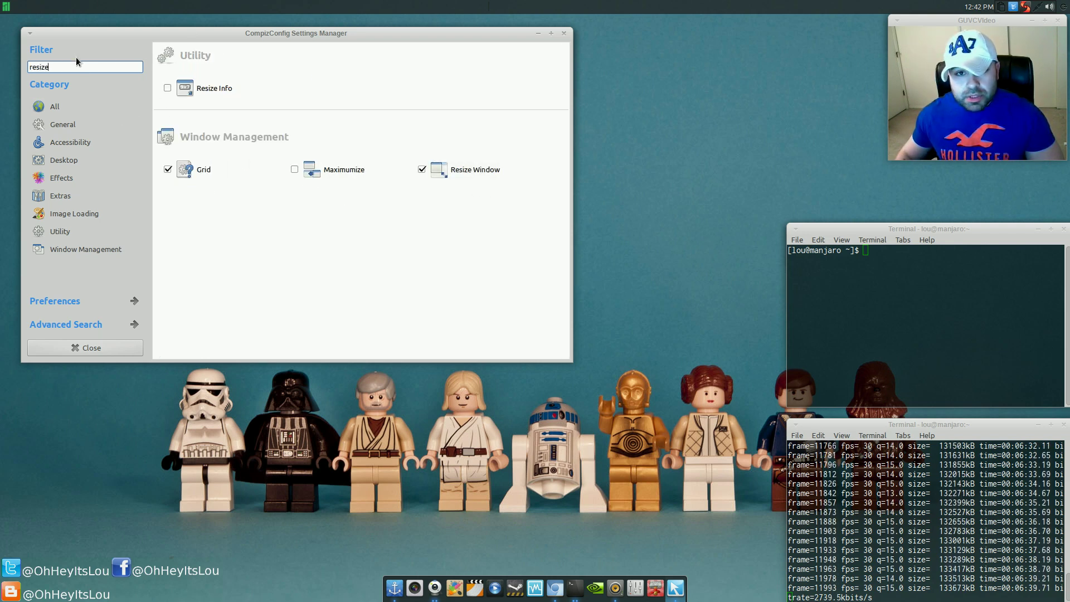
{"action": "key", "text": "ctrl+a"}
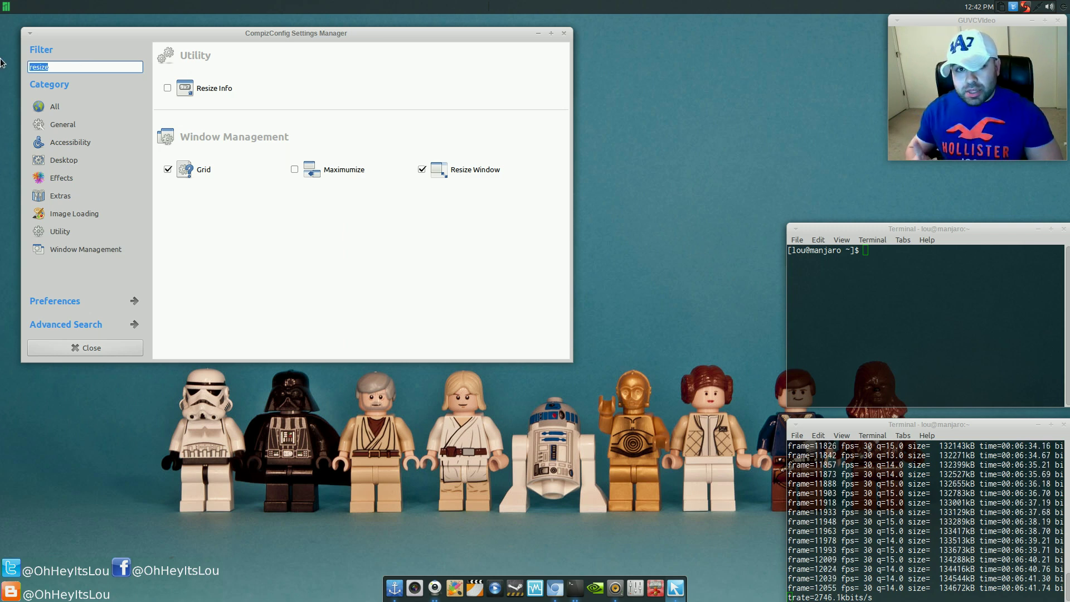
{"action": "type", "text": "dco"}
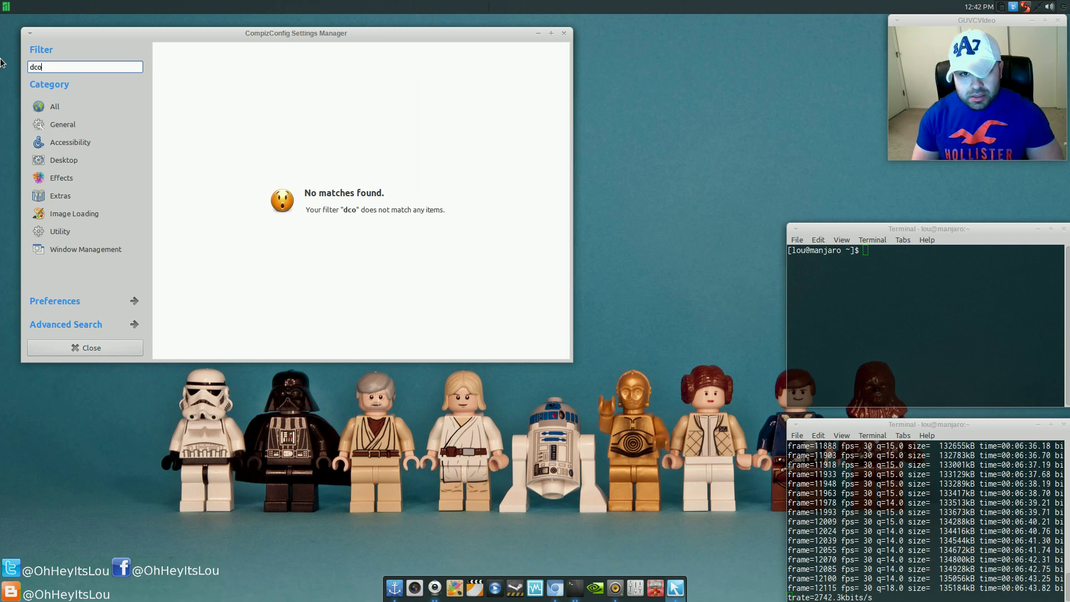
{"action": "key", "text": "BackSpace"}
{"action": "key", "text": "BackSpace"}
{"action": "type", "text": "ecora"}
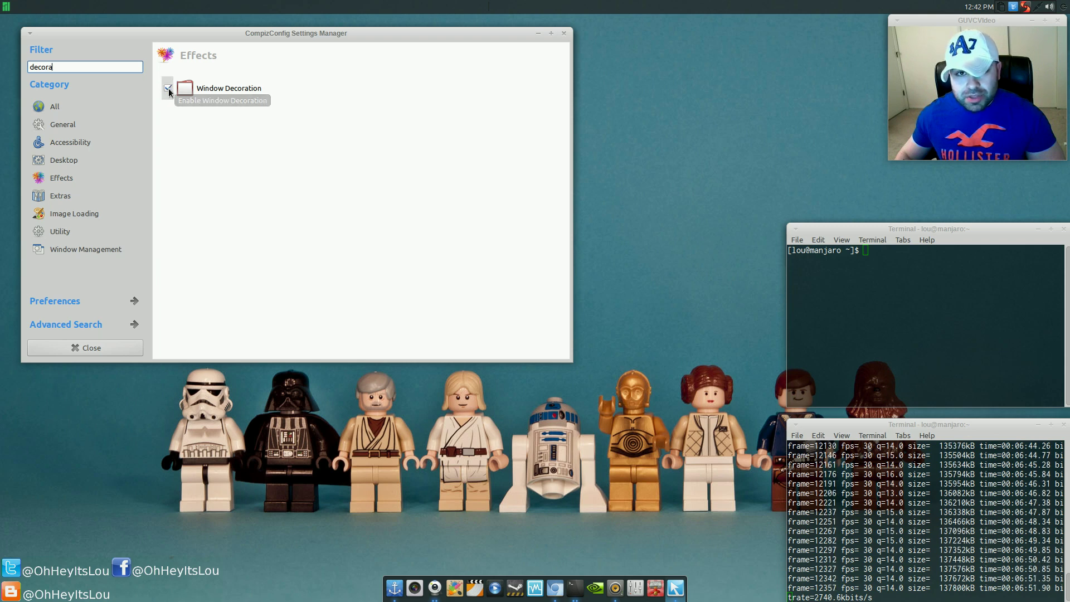
Close CCSM, open Thunar on the home folder, drag it to test moving, then close it.
{"action": "left_click", "coordinate": [105, 347]}
{"action": "left_click", "coordinate": [655, 588]}
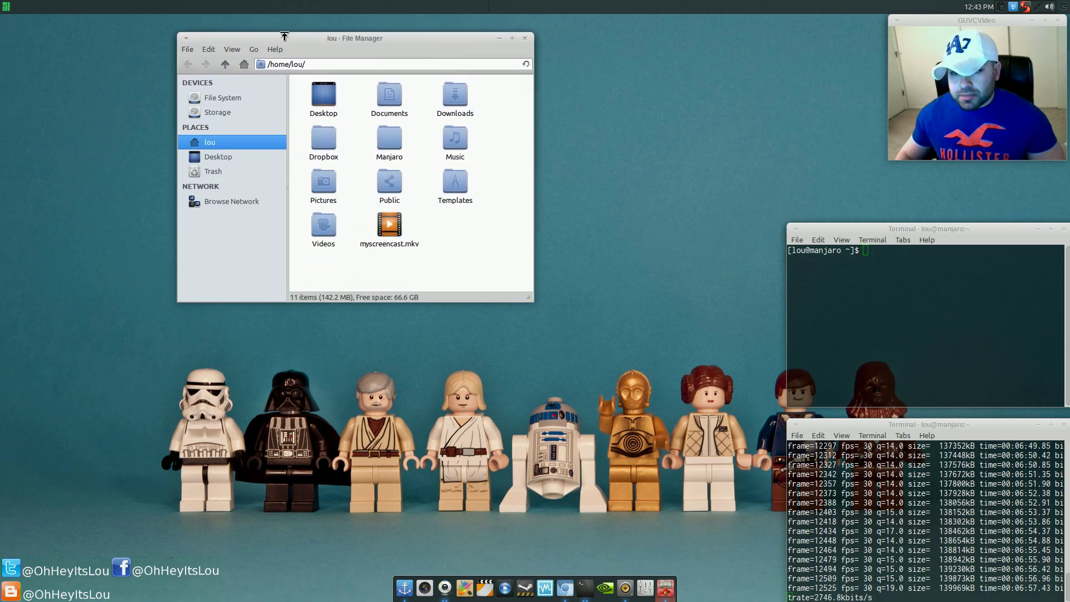
{"action": "left_click_drag", "start_coordinate": [360, 38], "coordinate": [463, 78]}
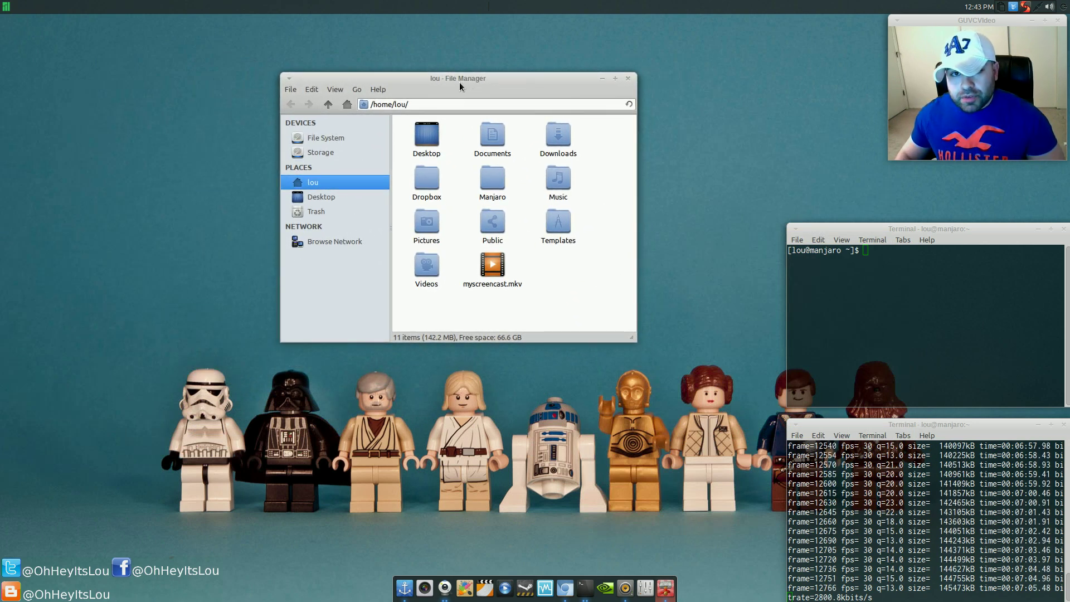
{"action": "left_click", "coordinate": [625, 80]}
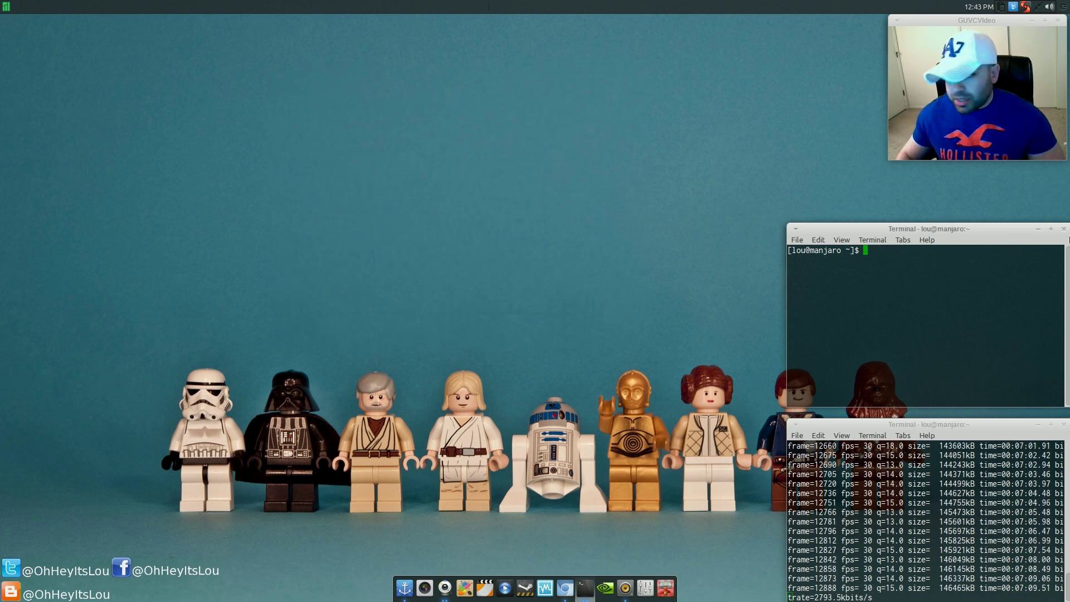
Close the empty terminal, view the wiki's Desktop Cube and Rotate Cube tip, then minimize Chromium.
{"action": "left_click", "coordinate": [1063, 228]}
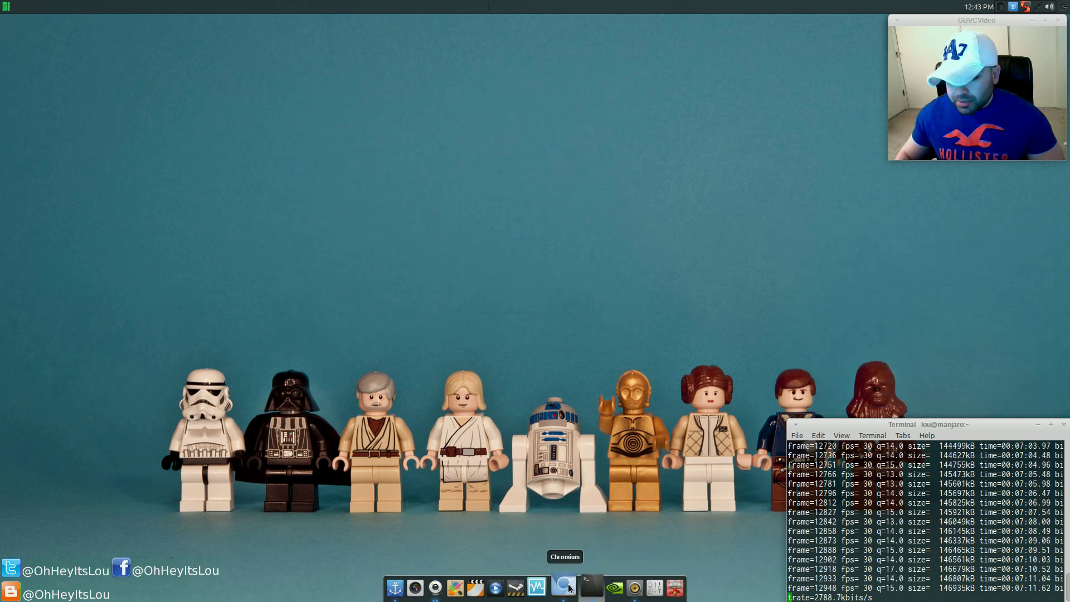
{"action": "left_click", "coordinate": [564, 587]}
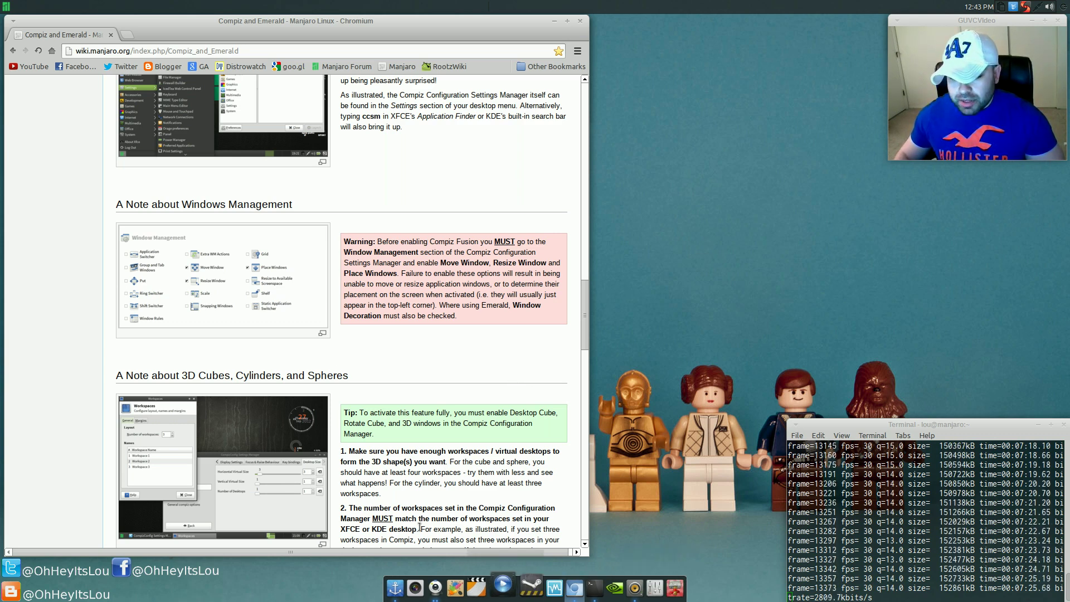
{"action": "left_click", "coordinate": [553, 21]}
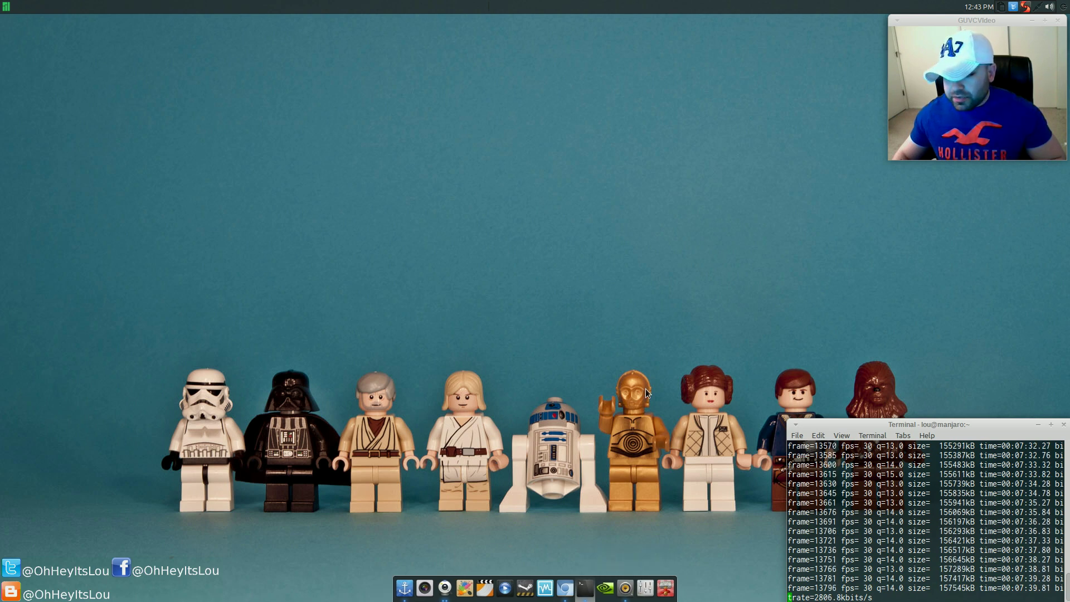
Show the super+w window overview and the super+e four-workspace Expo view, returning to the top-left workspace.
{"action": "key", "text": "super+w"}
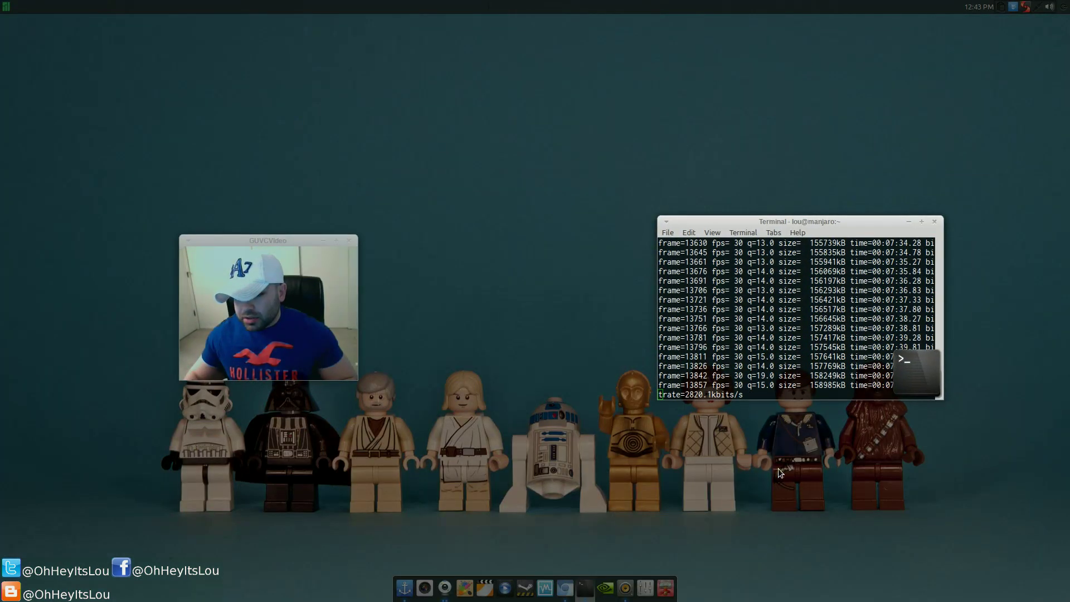
{"action": "left_click", "coordinate": [665, 392]}
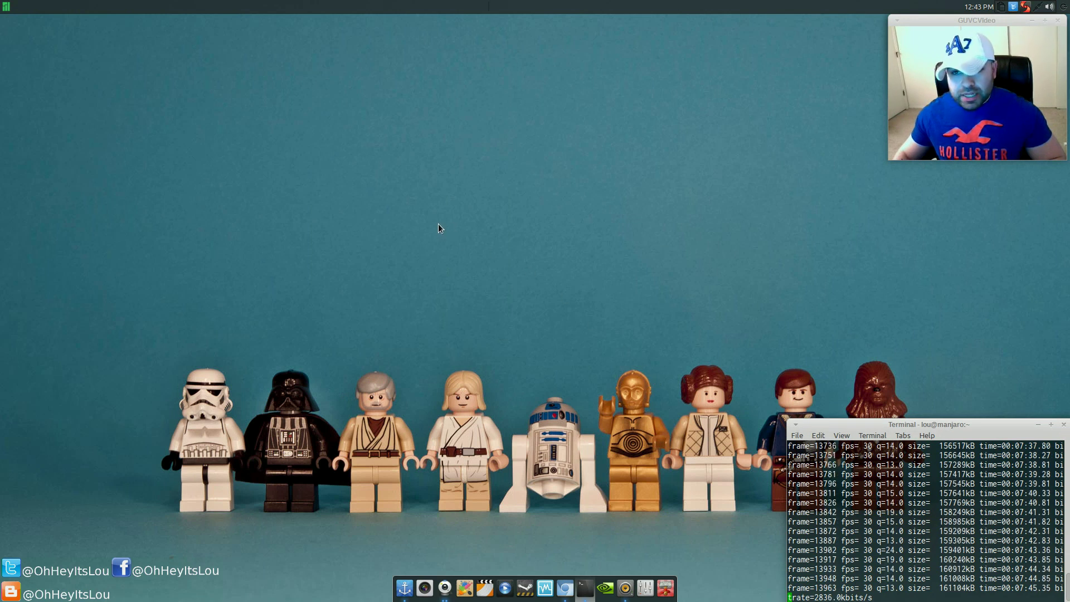
{"action": "key", "text": "super+e"}
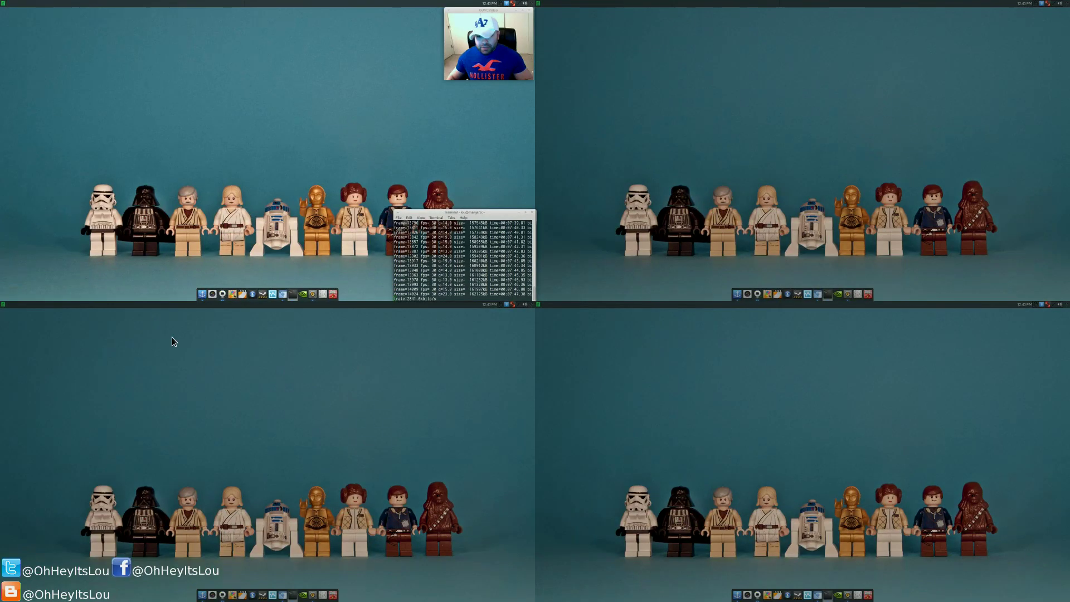
{"action": "key", "text": "super+e"}
{"action": "key", "text": "super+e"}
{"action": "key", "text": "super+e"}
{"action": "key", "text": "super+e"}
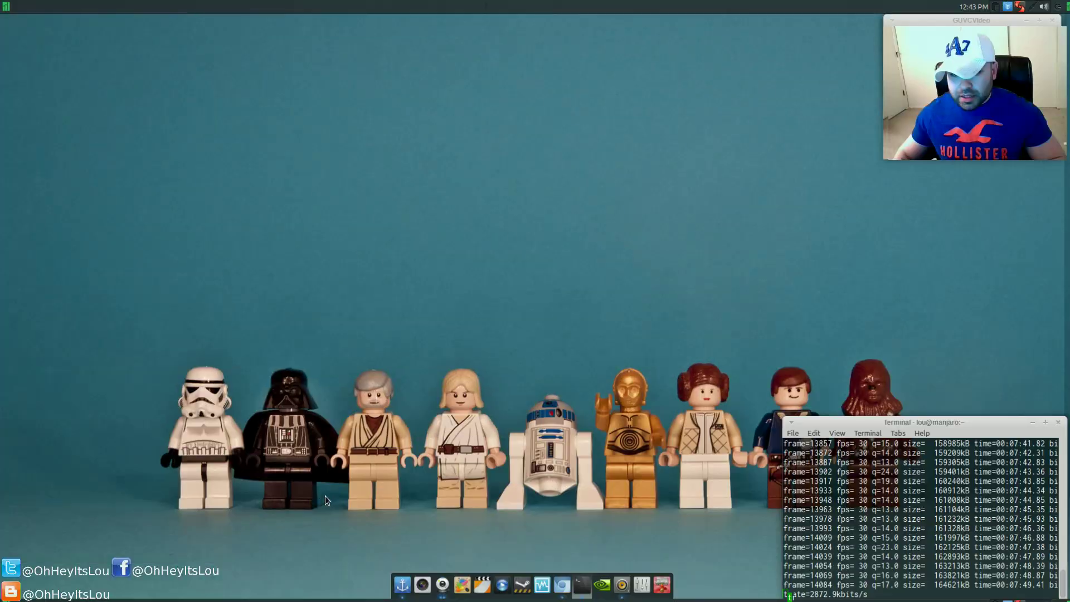
{"action": "key", "text": "super+e"}
{"action": "key", "text": "super+e"}
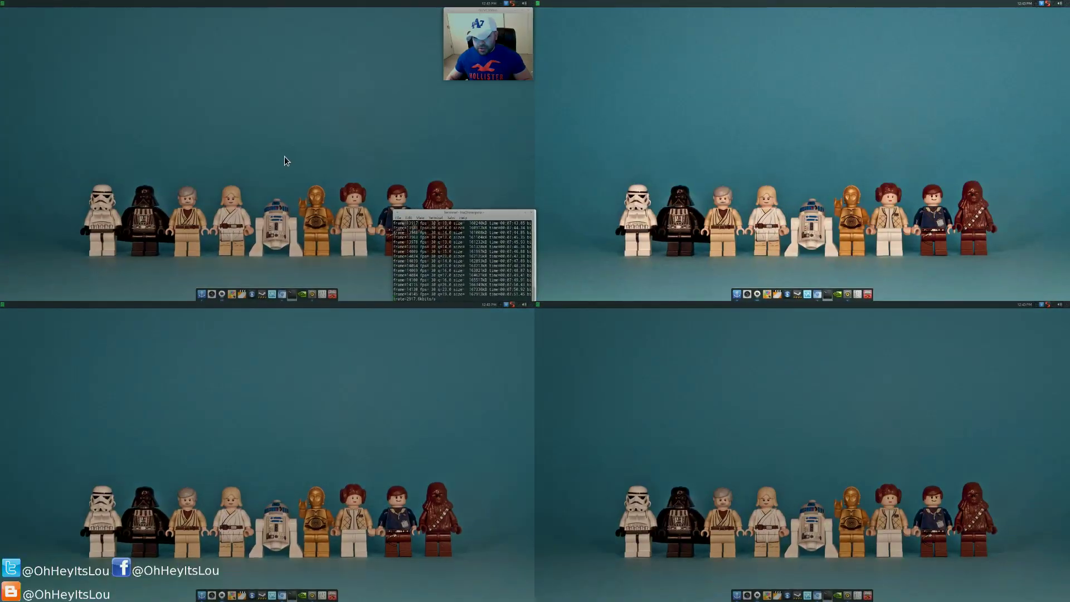
{"action": "left_click", "coordinate": [287, 162]}
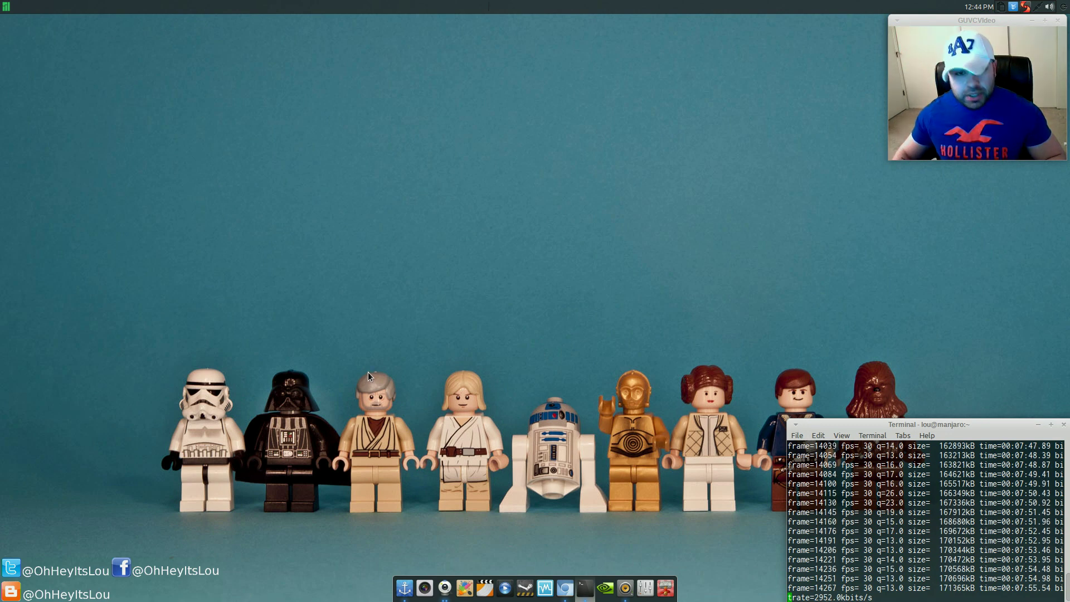
Cycle through the open windows with the super+Tab ring switcher.
{"action": "key", "text": "super+Tab"}
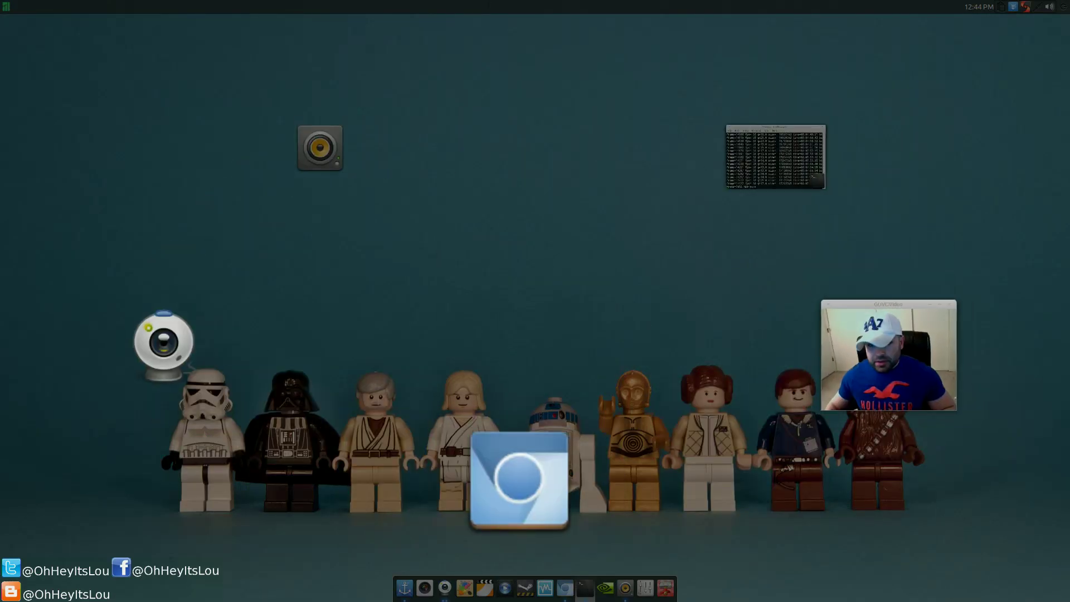
{"action": "key", "text": "Tab"}
{"action": "key", "text": "Tab"}
{"action": "key", "text": "Tab"}
{"action": "key", "text": "Tab"}
{"action": "key", "text": "Tab"}
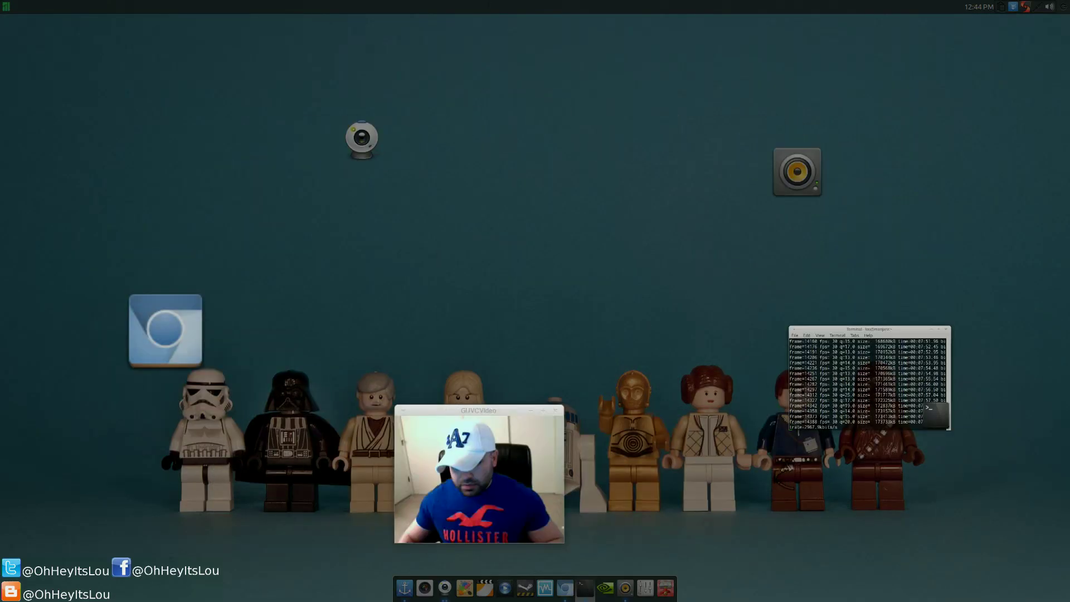
{"action": "key", "text": "Tab"}
{"action": "key", "text": "Tab"}
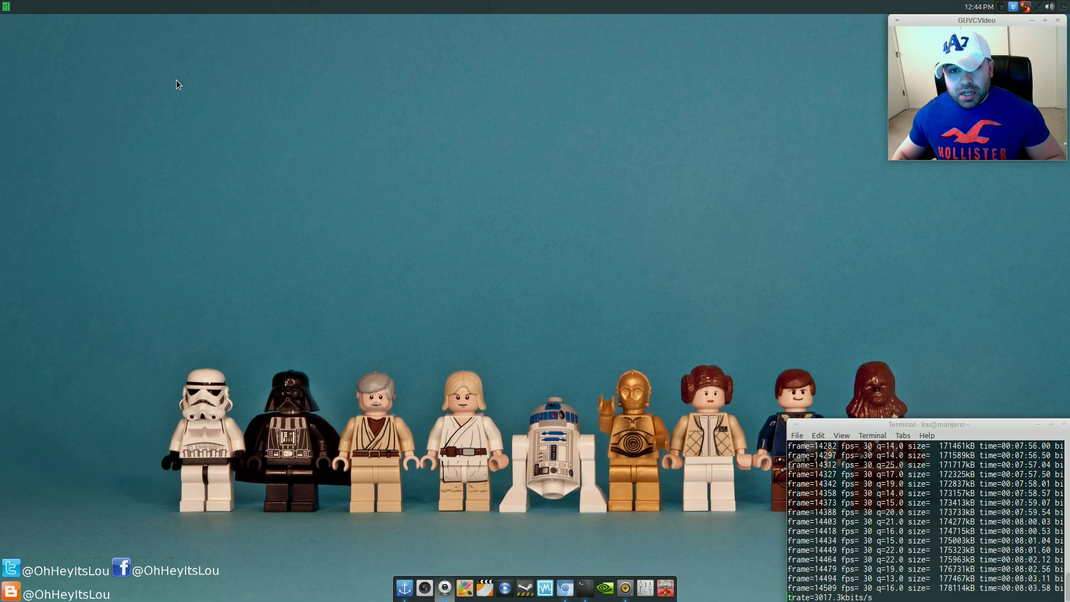
Drag Thunar to show wobbly windows, minimize it, and open the applications menu.
{"action": "left_click", "coordinate": [665, 587]}
{"action": "left_click_drag", "start_coordinate": [395, 45], "coordinate": [489, 75]}
{"action": "left_click", "coordinate": [554, 68]}
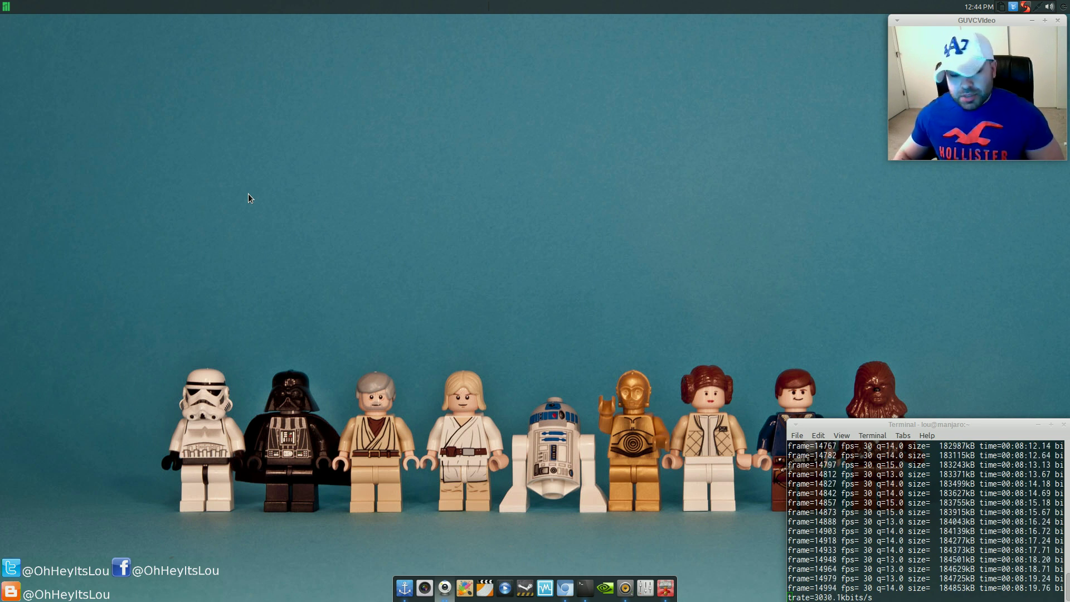
{"action": "left_click", "coordinate": [6, 6]}
Launch CompizConfig Settings Manager from the Settings menu and move its window down and right.
{"action": "mouse_move", "coordinate": [60, 87]}
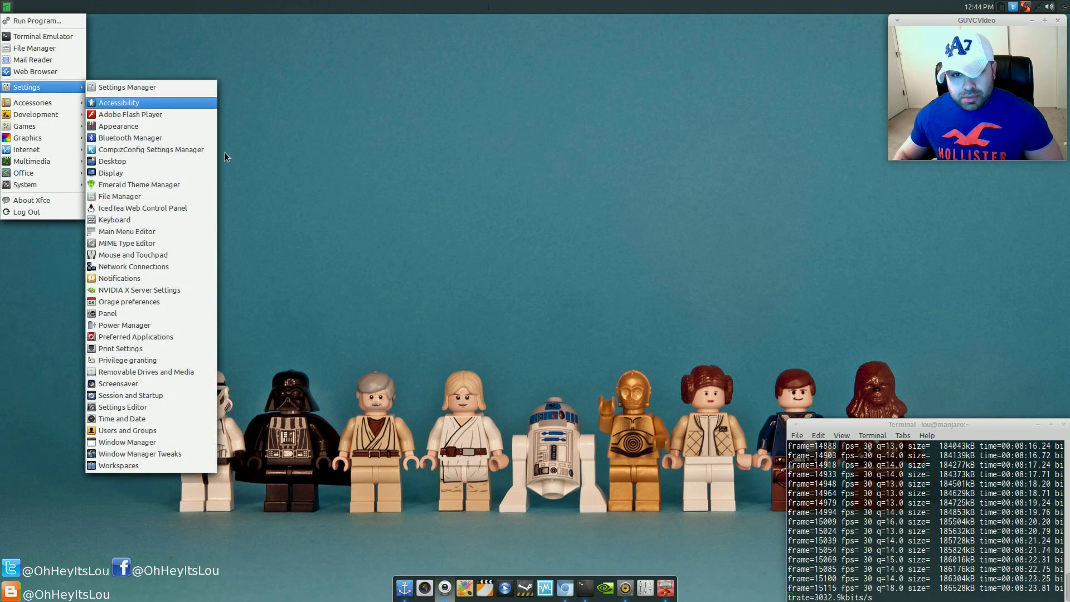
{"action": "left_click", "coordinate": [210, 152]}
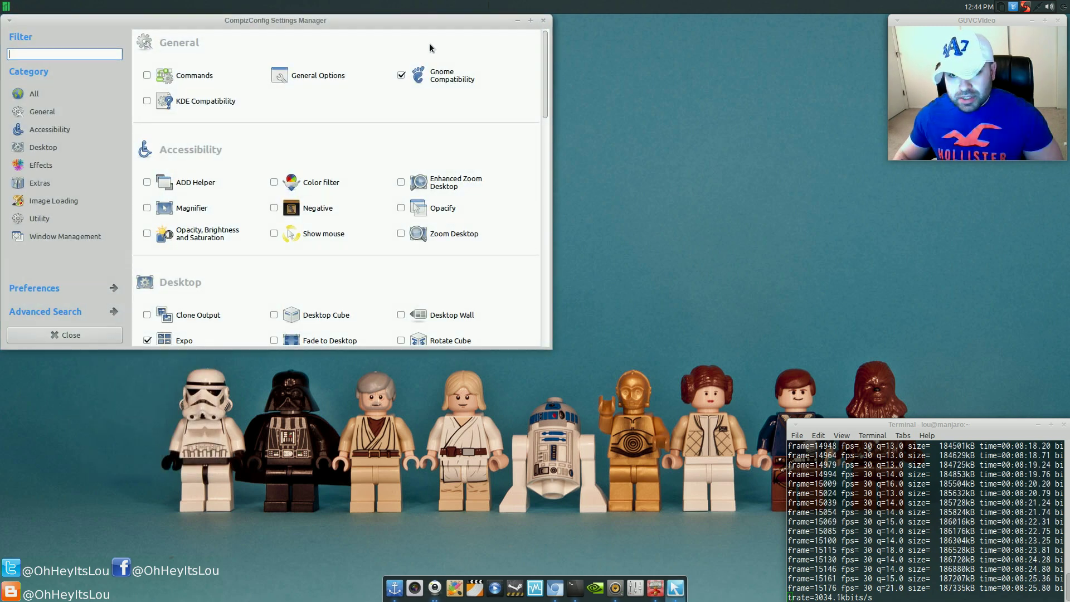
{"action": "left_click_drag", "start_coordinate": [414, 24], "coordinate": [482, 44]}
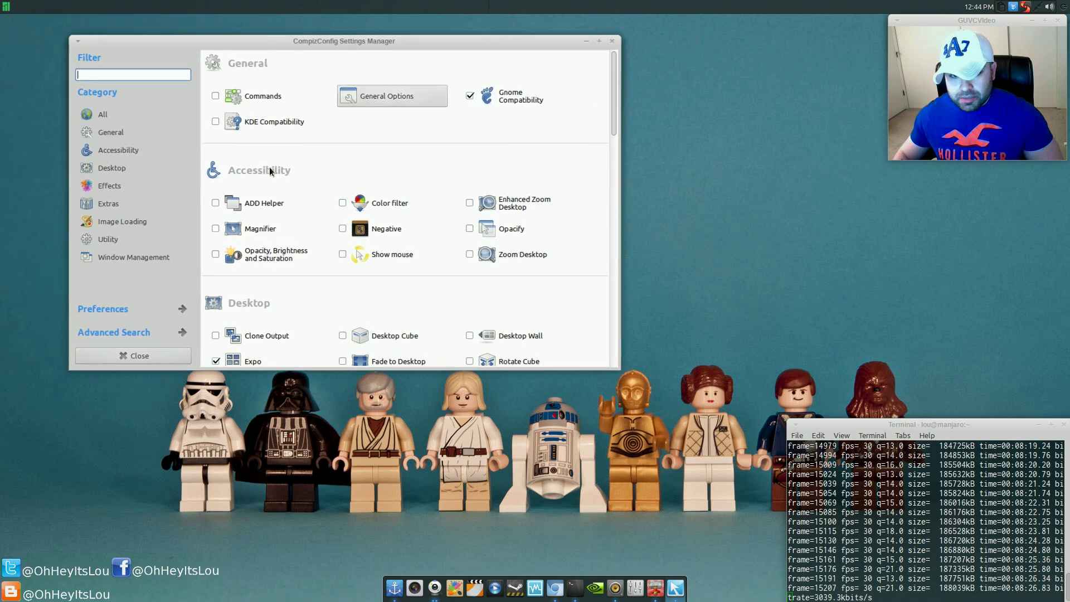
Start a profile Import from Preferences, cancel the file dialog, and go back to the plugin list.
{"action": "left_click", "coordinate": [104, 306]}
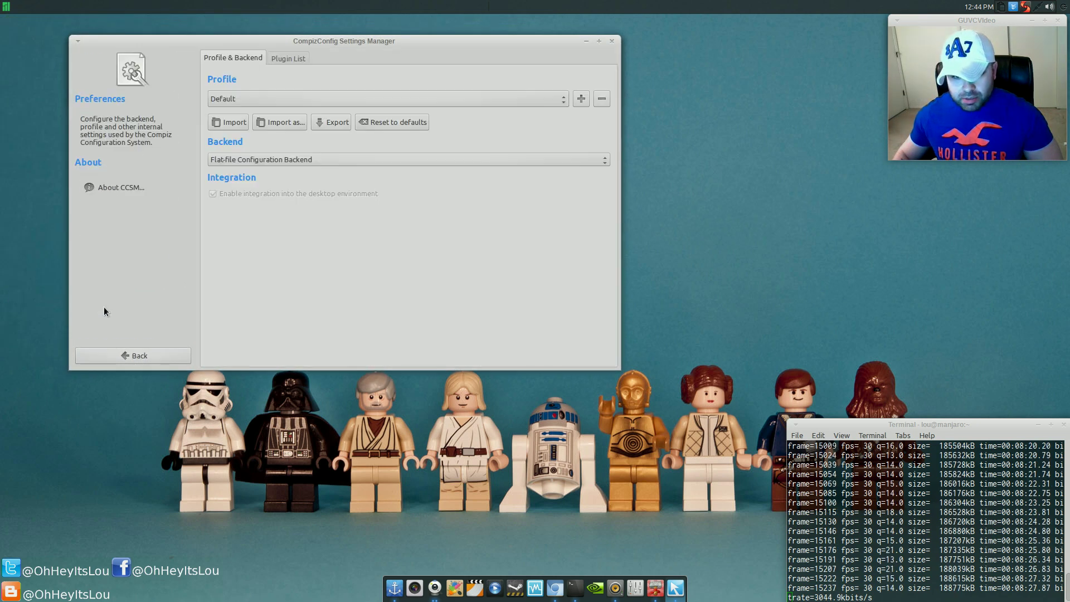
{"action": "left_click", "coordinate": [234, 122]}
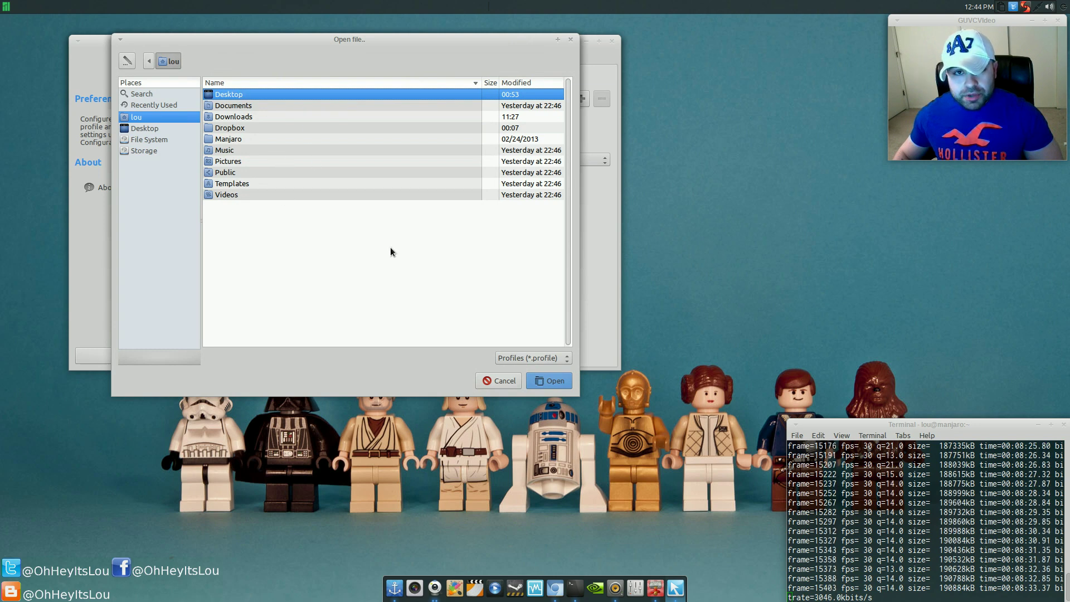
{"action": "left_click", "coordinate": [502, 381]}
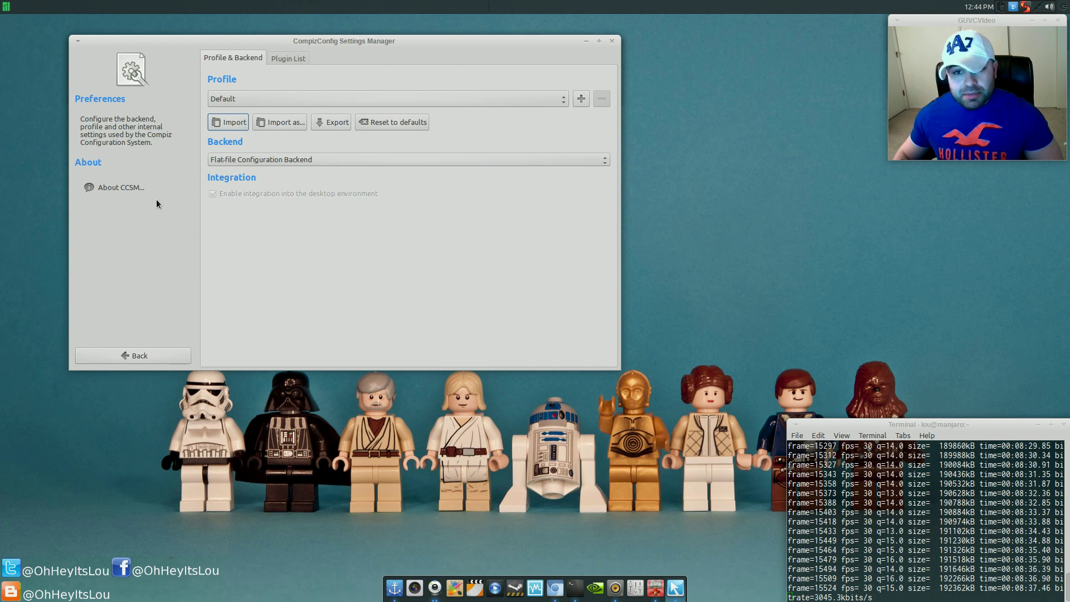
{"action": "left_click", "coordinate": [148, 354]}
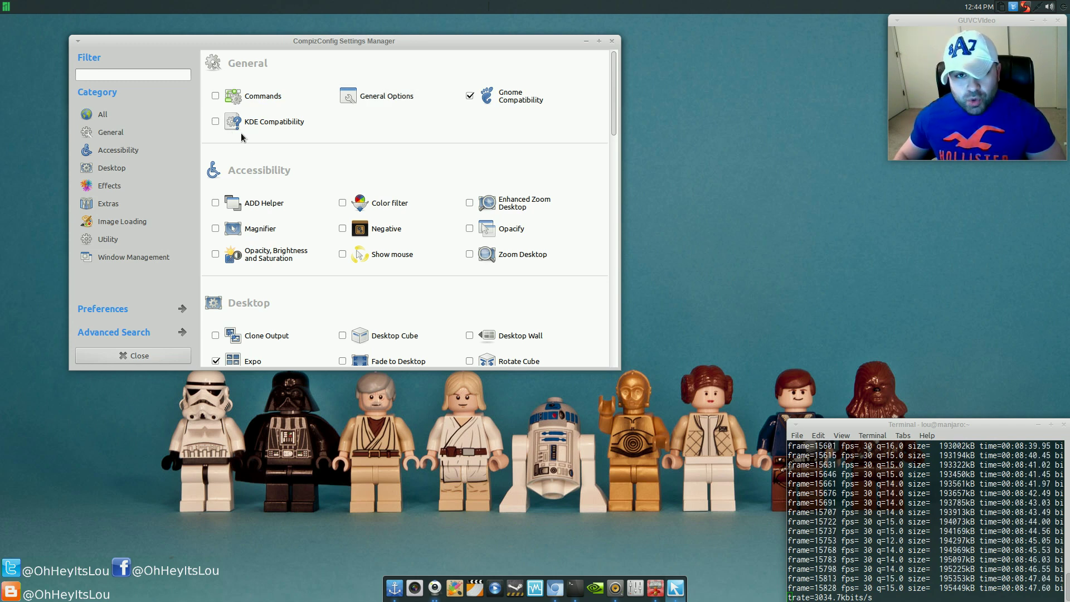
Inspect the 1920x1080+0+0 output under General Options' Display Settings and close its editor unchanged.
{"action": "left_click", "coordinate": [371, 97]}
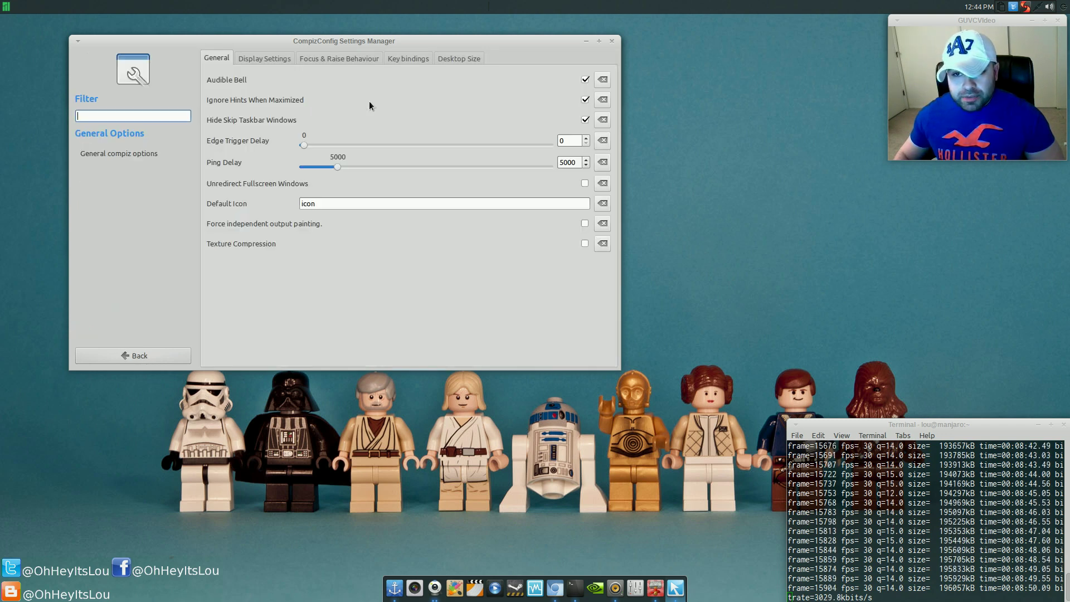
{"action": "left_click", "coordinate": [285, 62]}
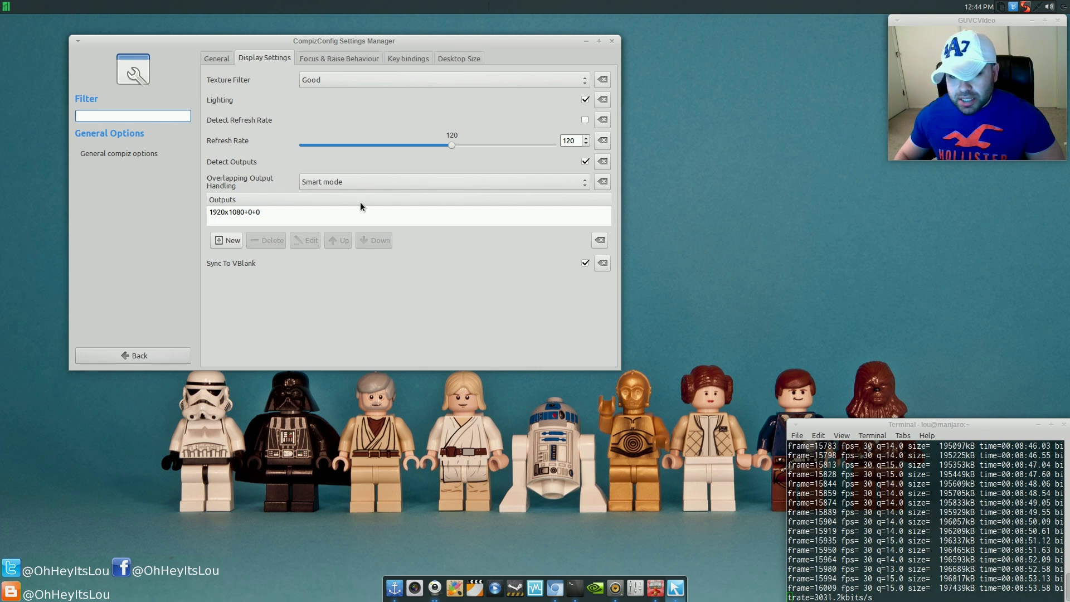
{"action": "left_click", "coordinate": [233, 216]}
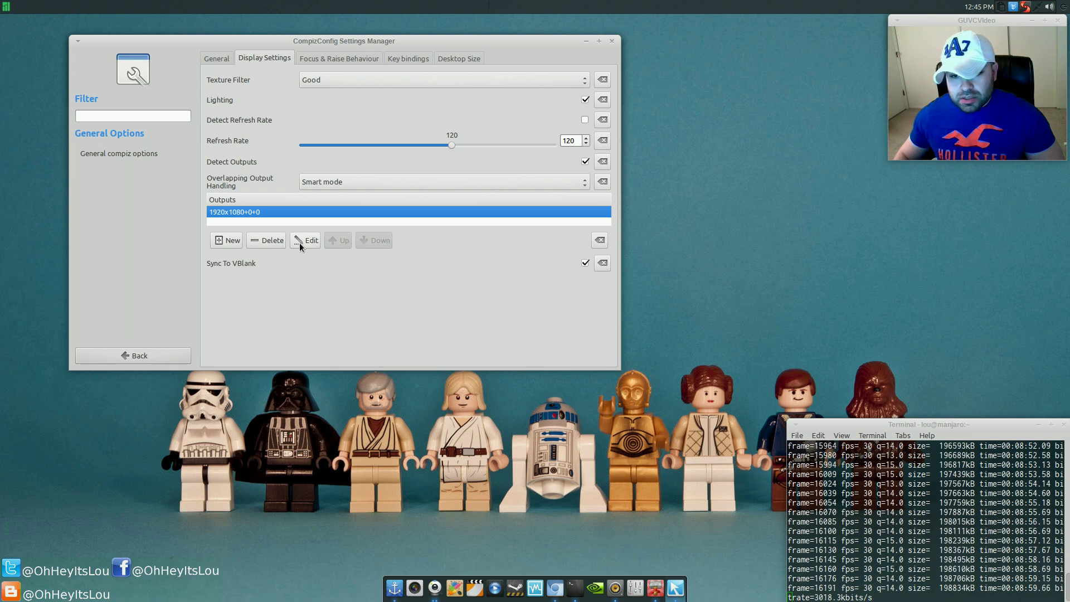
{"action": "left_click", "coordinate": [305, 241]}
{"action": "left_click_drag", "start_coordinate": [597, 276], "coordinate": [428, 232]}
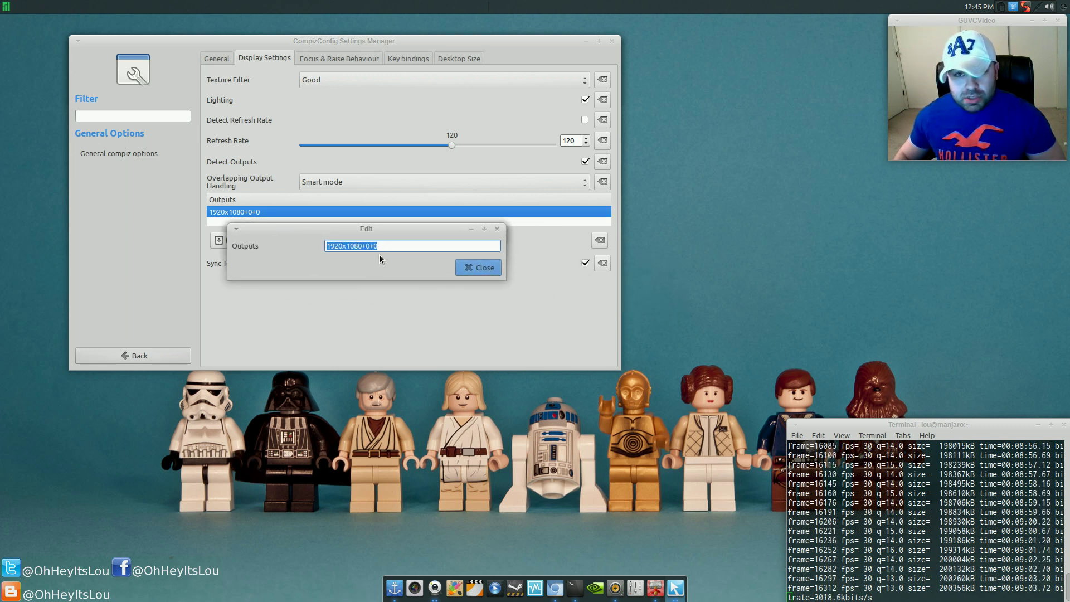
{"action": "left_click", "coordinate": [461, 269]}
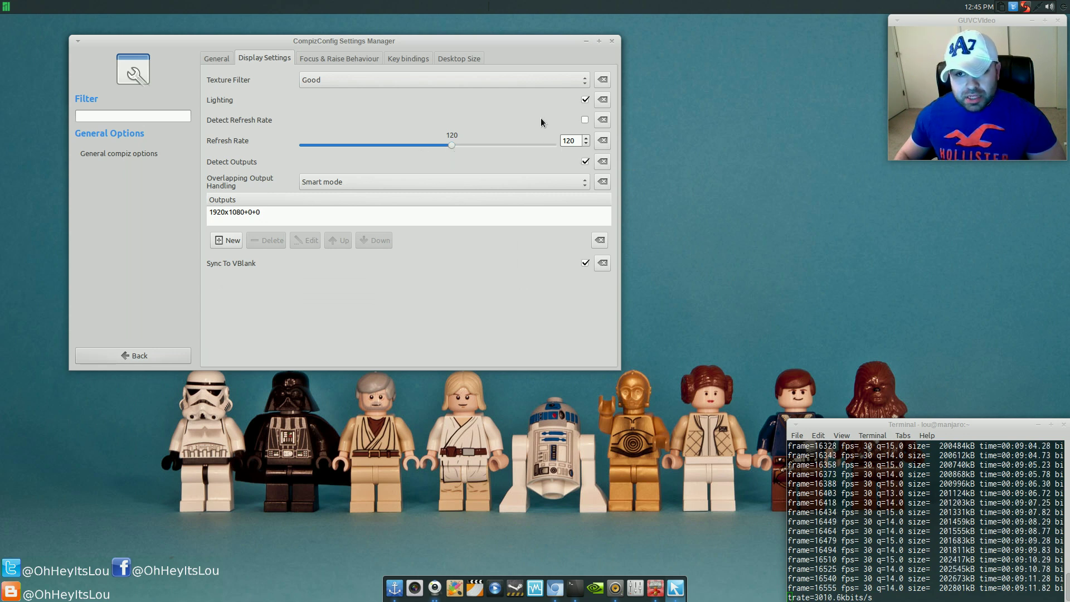
Return to the main CompizConfig plugin list and scroll through it.
{"action": "left_click", "coordinate": [176, 350]}
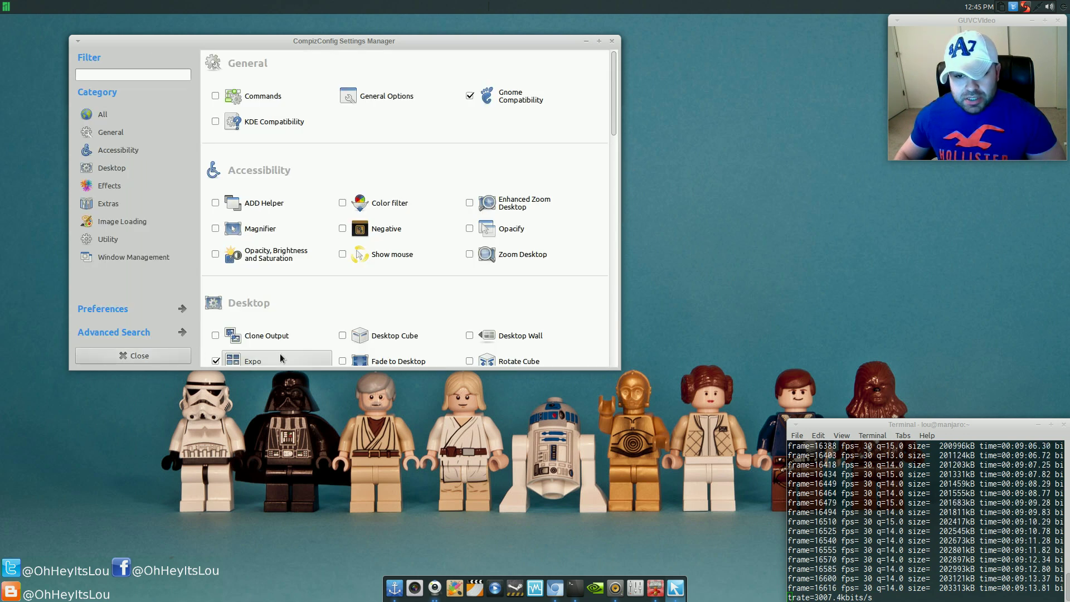
{"action": "scroll", "coordinate": [330, 249], "scroll_direction": "down", "scroll_amount": 1}
{"action": "scroll", "coordinate": [331, 248], "scroll_direction": "down", "scroll_amount": 20}
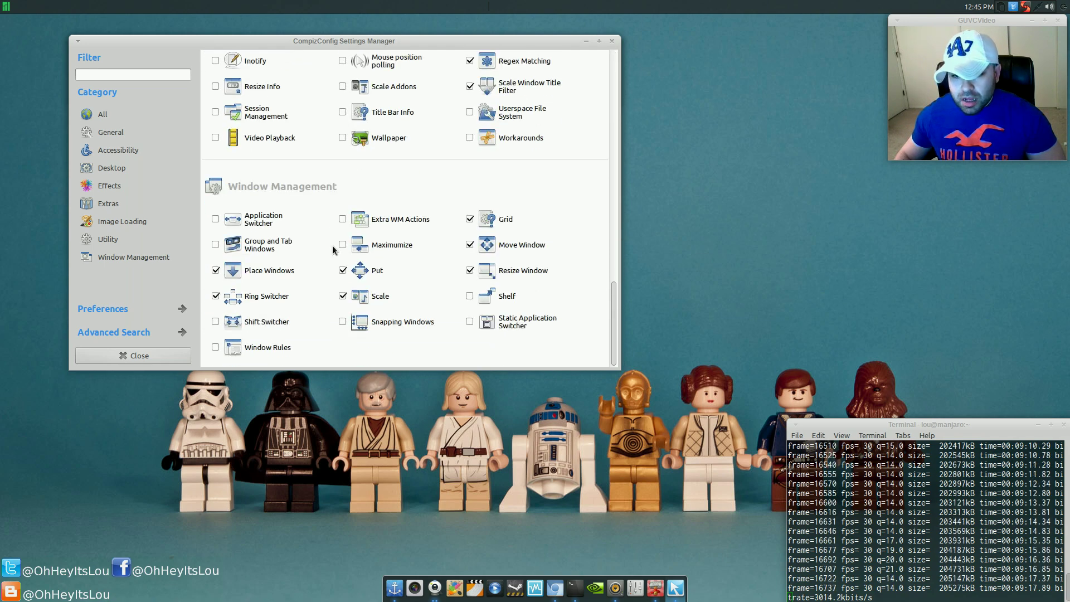
{"action": "scroll", "coordinate": [331, 248], "scroll_direction": "up", "scroll_amount": 15}
{"action": "scroll", "coordinate": [330, 249], "scroll_direction": "up", "scroll_amount": 5}
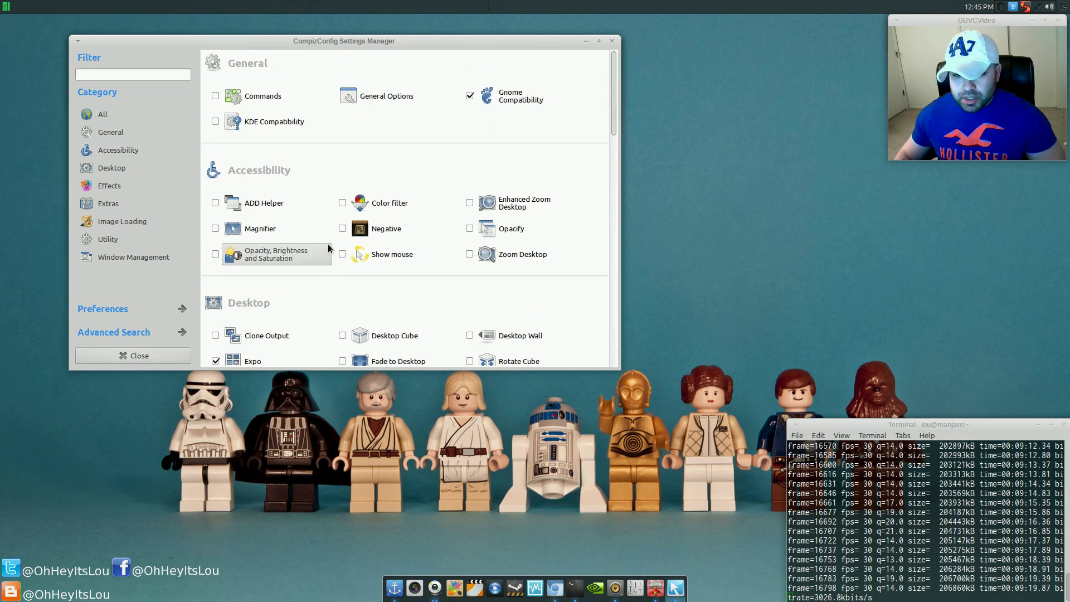
Zoom back into the top-left workspace and quit CompizConfig with Alt+F4.
{"action": "mouse_move", "coordinate": [30, 598]}
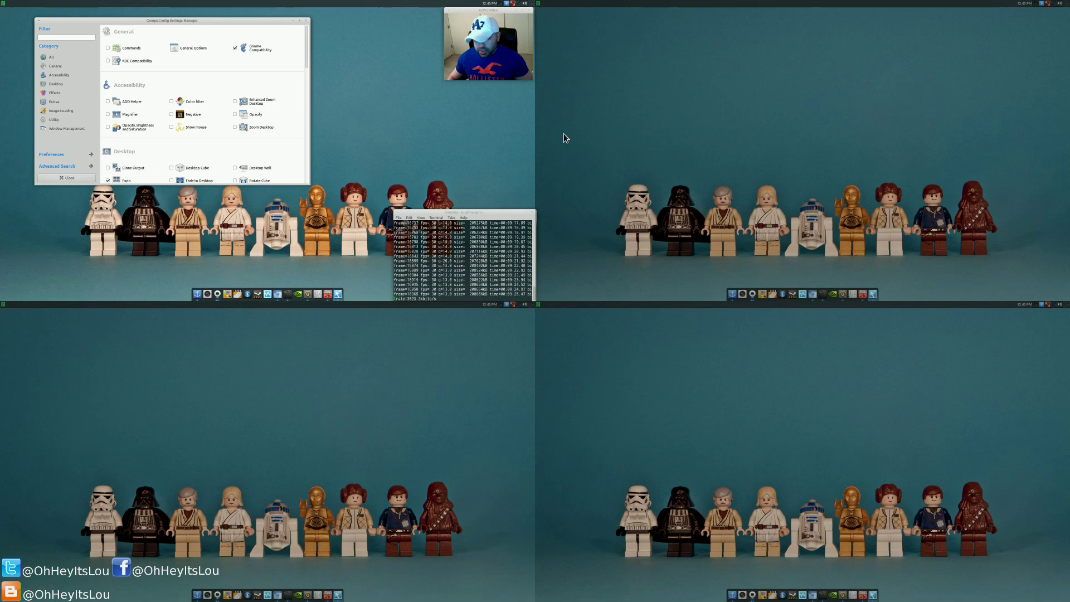
{"action": "left_click", "coordinate": [375, 254]}
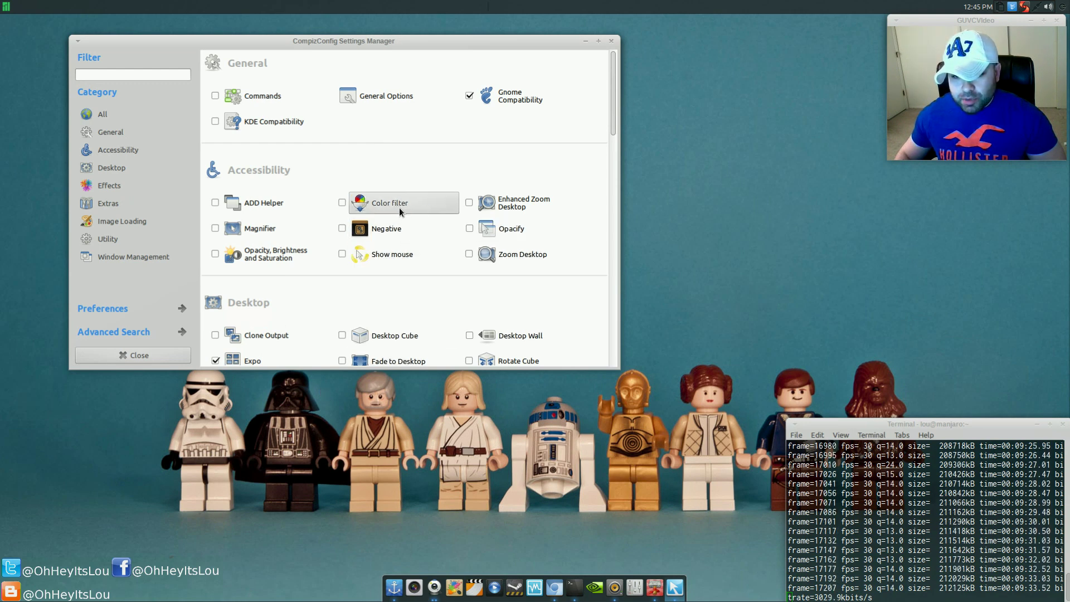
{"action": "key", "text": "alt+F4"}
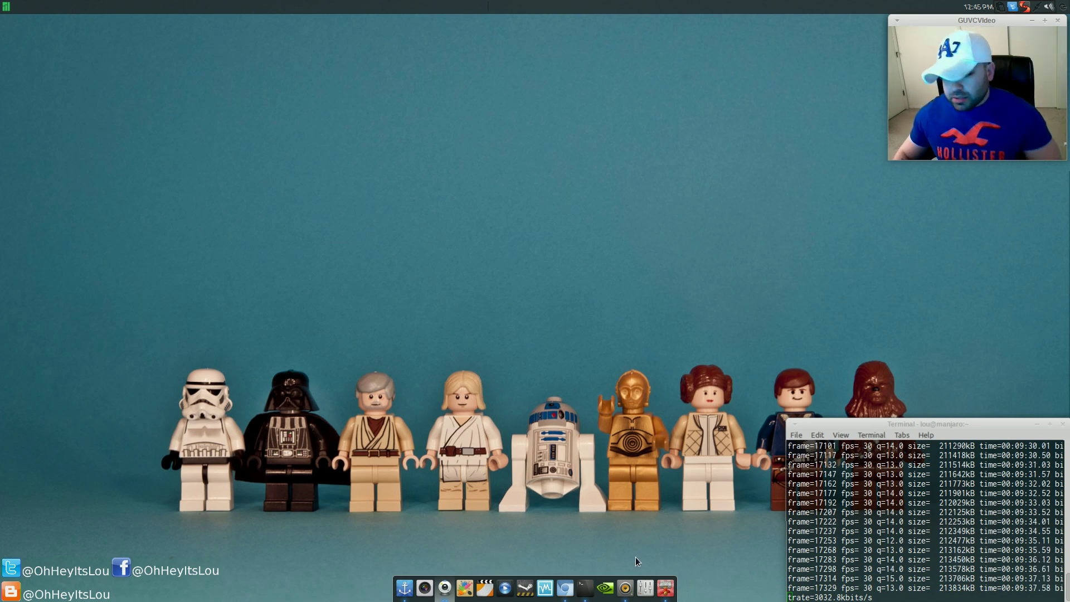
Show the Application Autostart list in Xfce Session and Startup settings.
{"action": "left_click", "coordinate": [642, 584]}
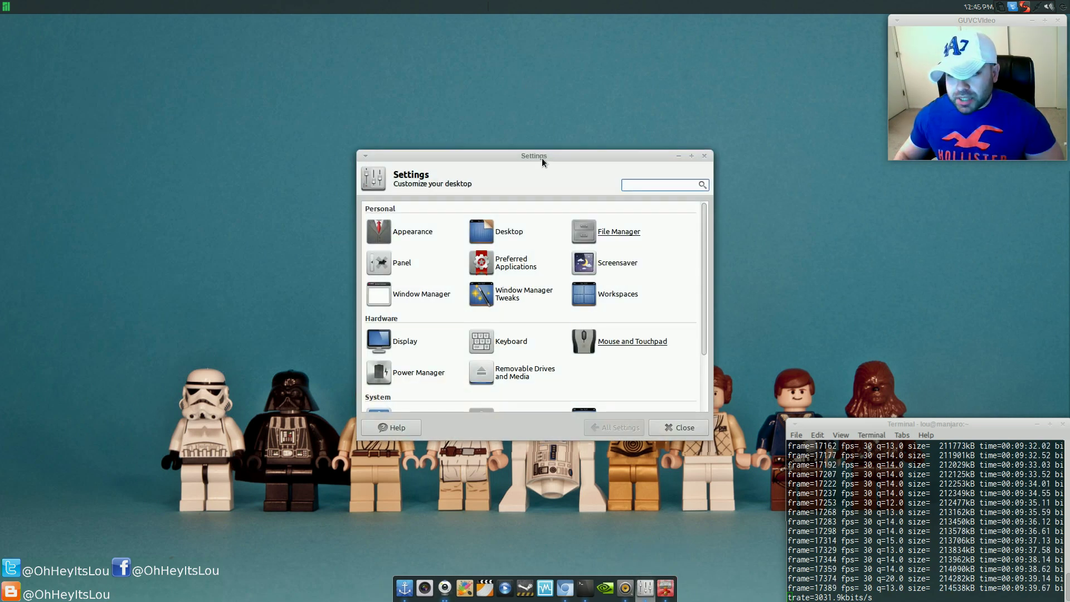
{"action": "left_click_drag", "start_coordinate": [543, 155], "coordinate": [371, 84]}
{"action": "scroll", "coordinate": [428, 294], "scroll_direction": "down", "scroll_amount": 3}
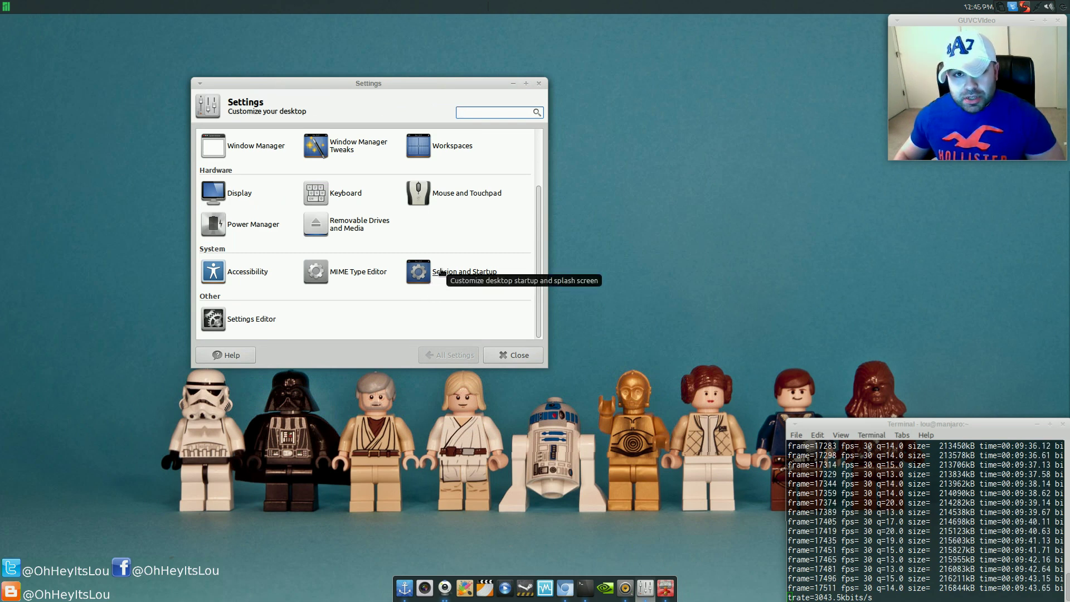
{"action": "left_click", "coordinate": [442, 272]}
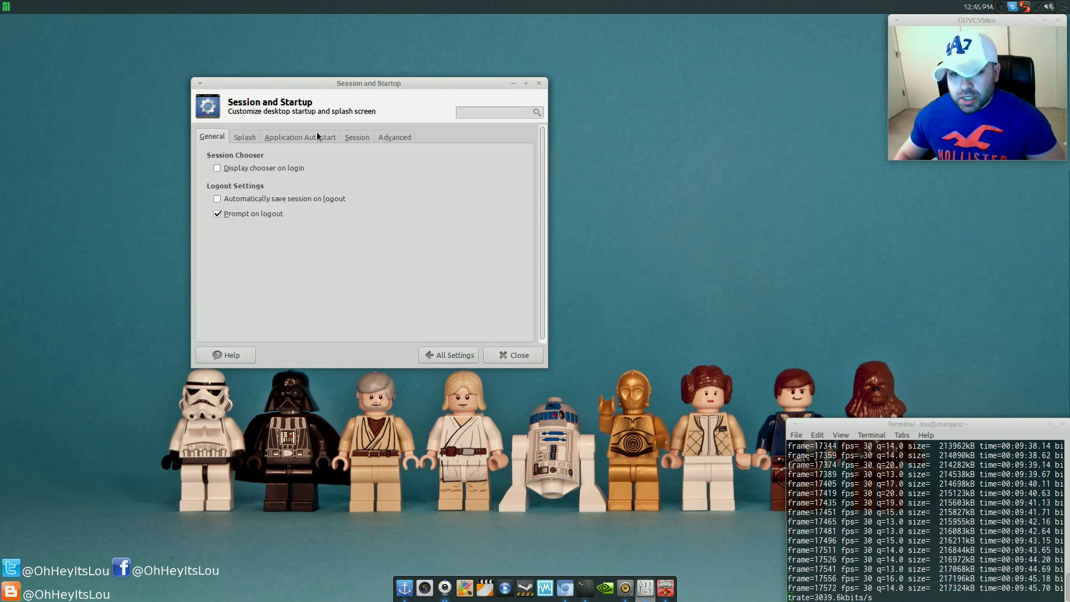
{"action": "left_click", "coordinate": [316, 134]}
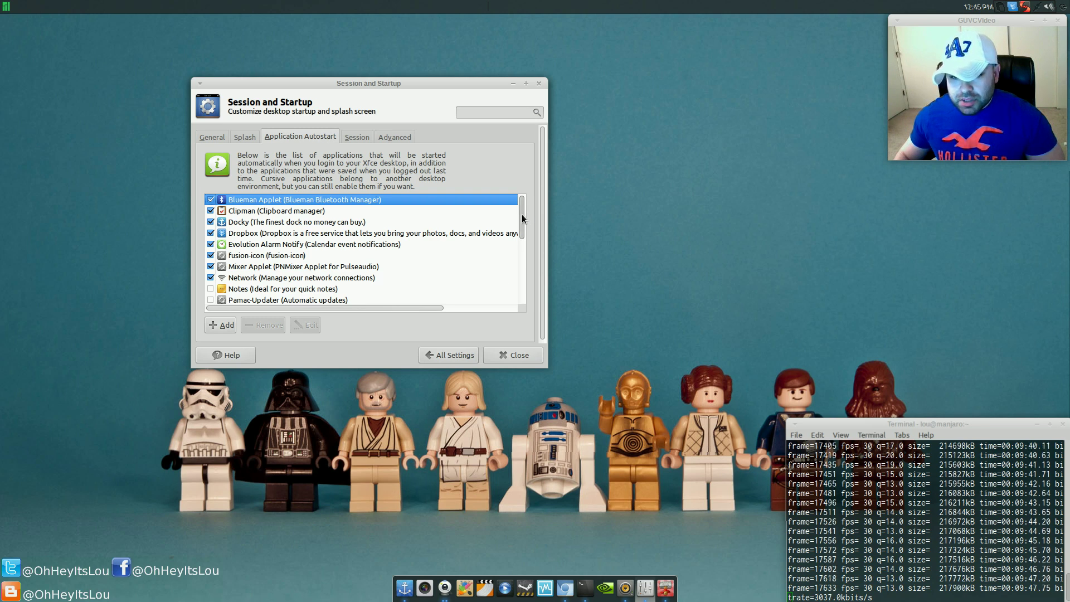
Draft a fusion-icon autostart entry with name, description and command fusion-icon, then cancel it.
{"action": "left_click", "coordinate": [227, 325]}
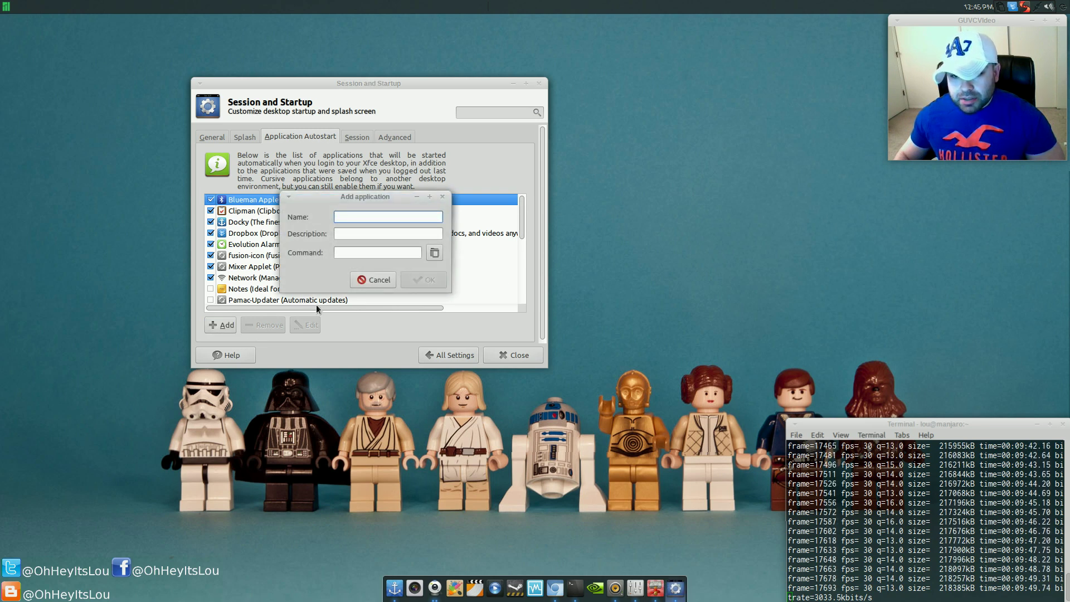
{"action": "type", "text": "fusion"}
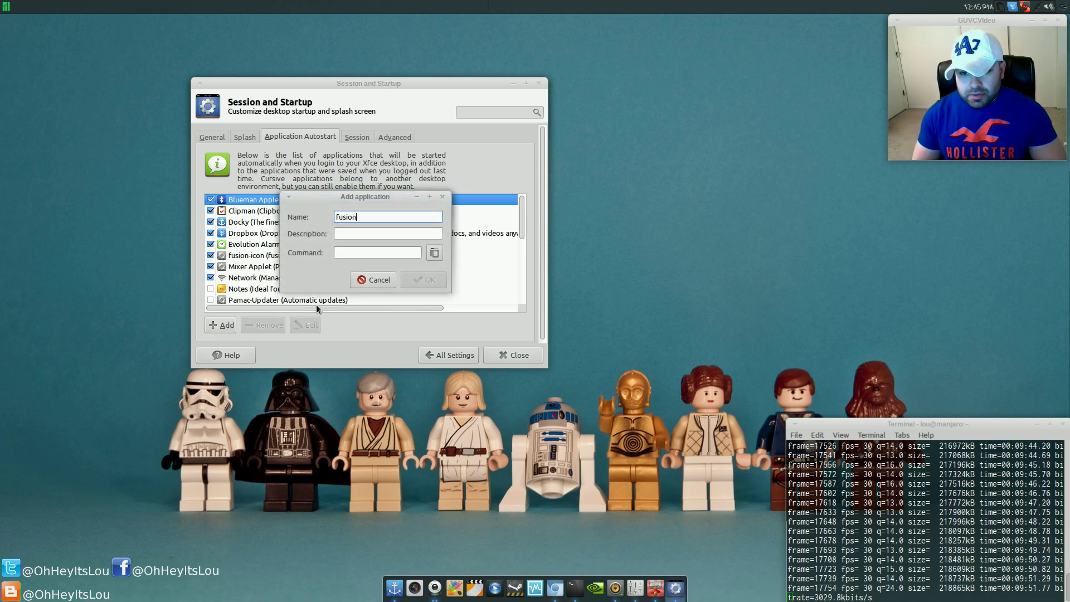
{"action": "type", "text": "-icon"}
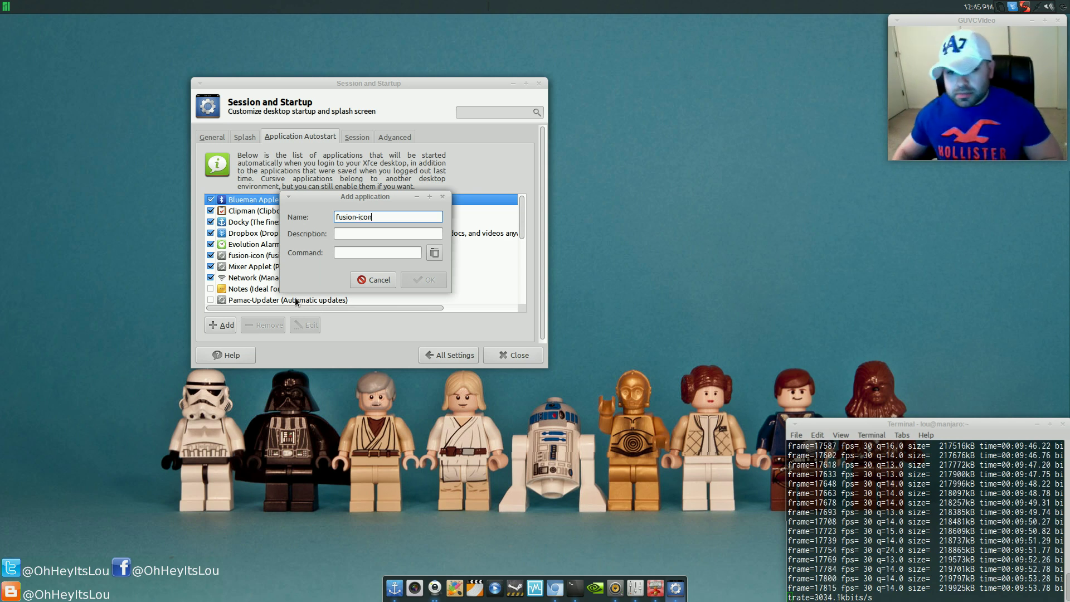
{"action": "left_click_drag", "start_coordinate": [405, 221], "coordinate": [334, 217]}
{"action": "key", "text": "ctrl+c"}
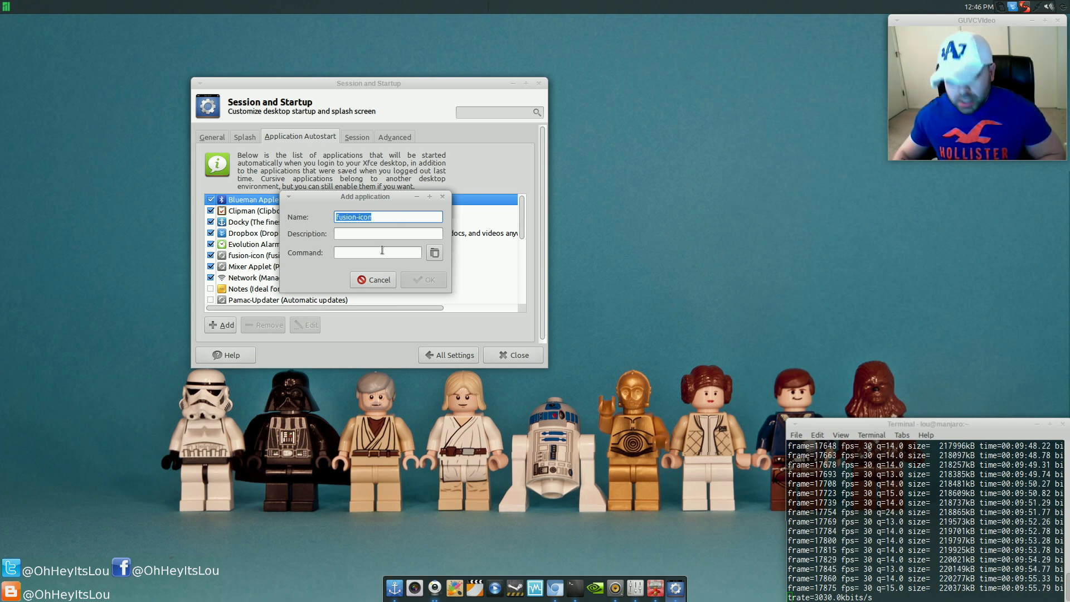
{"action": "left_click", "coordinate": [378, 237]}
{"action": "key", "text": "ctrl+v"}
{"action": "left_click", "coordinate": [366, 251]}
{"action": "key", "text": "ctrl+v"}
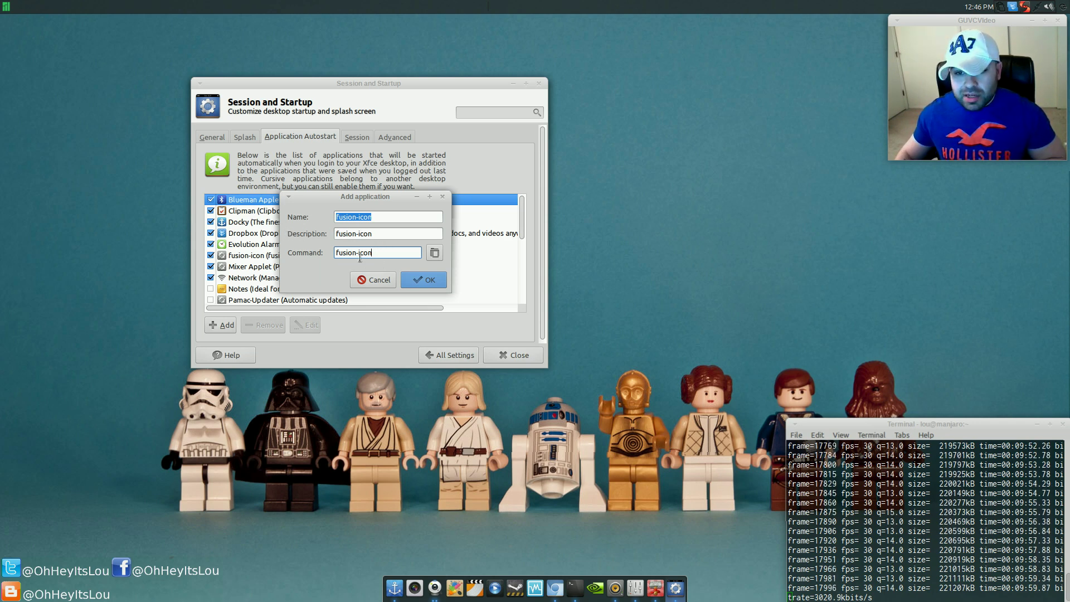
{"action": "left_click", "coordinate": [374, 281]}
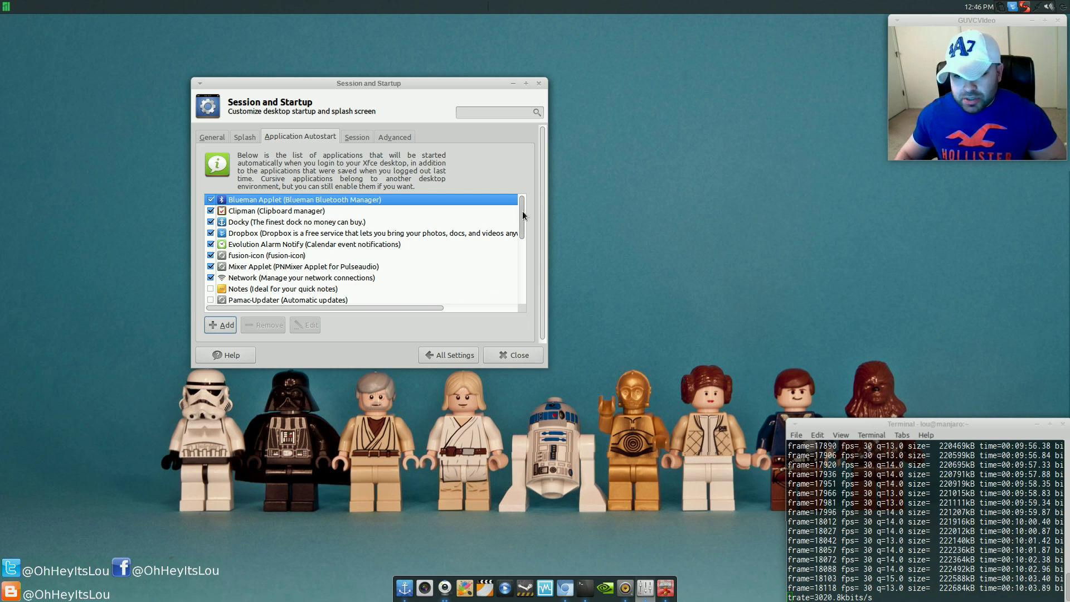
Select the existing fusion-icon autostart entry and close Session and Startup.
{"action": "left_click_drag", "start_coordinate": [522, 215], "coordinate": [529, 189]}
{"action": "left_click", "coordinate": [307, 259]}
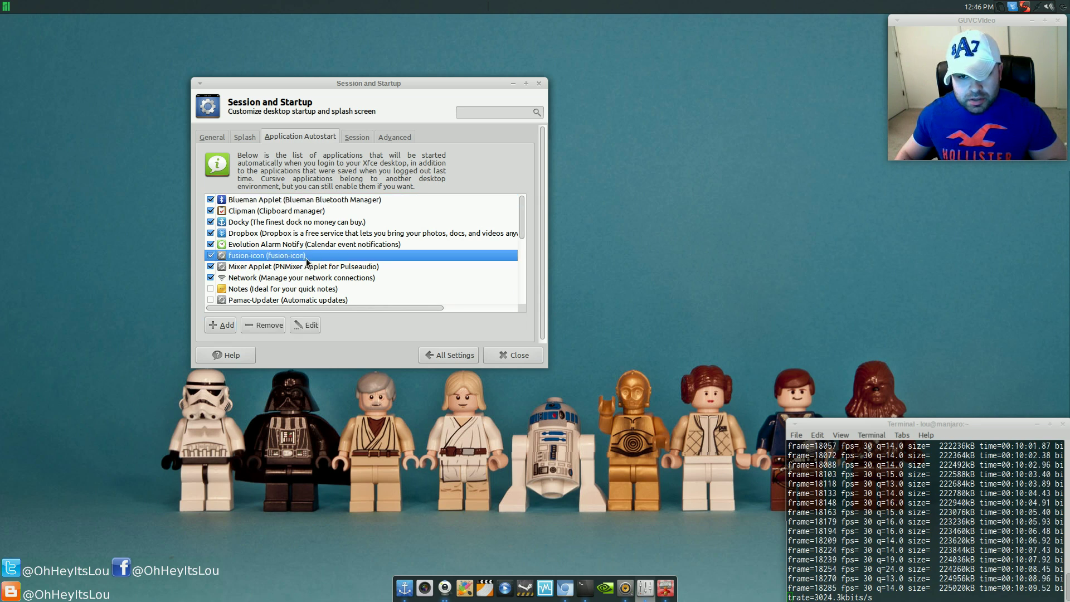
{"action": "left_click", "coordinate": [508, 356]}
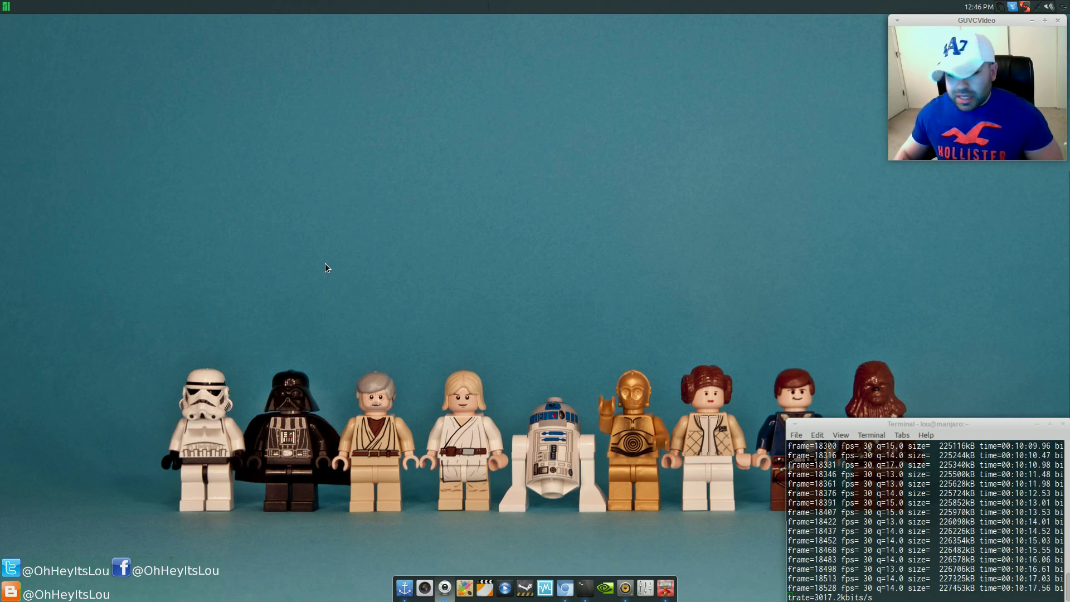
{"action": "left_click", "coordinate": [6, 7]}
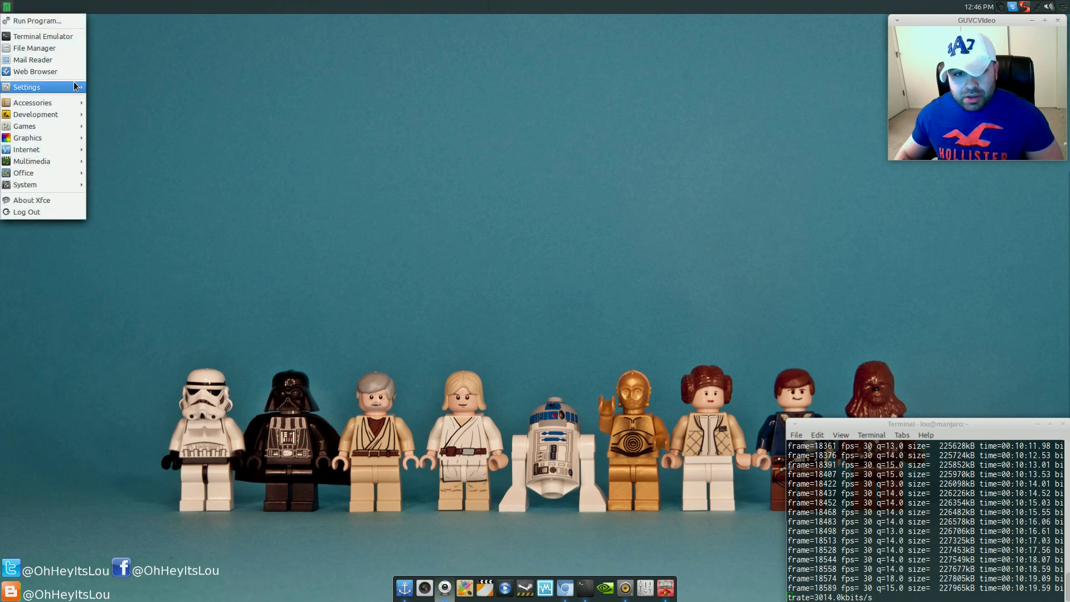
{"action": "left_click", "coordinate": [413, 339]}
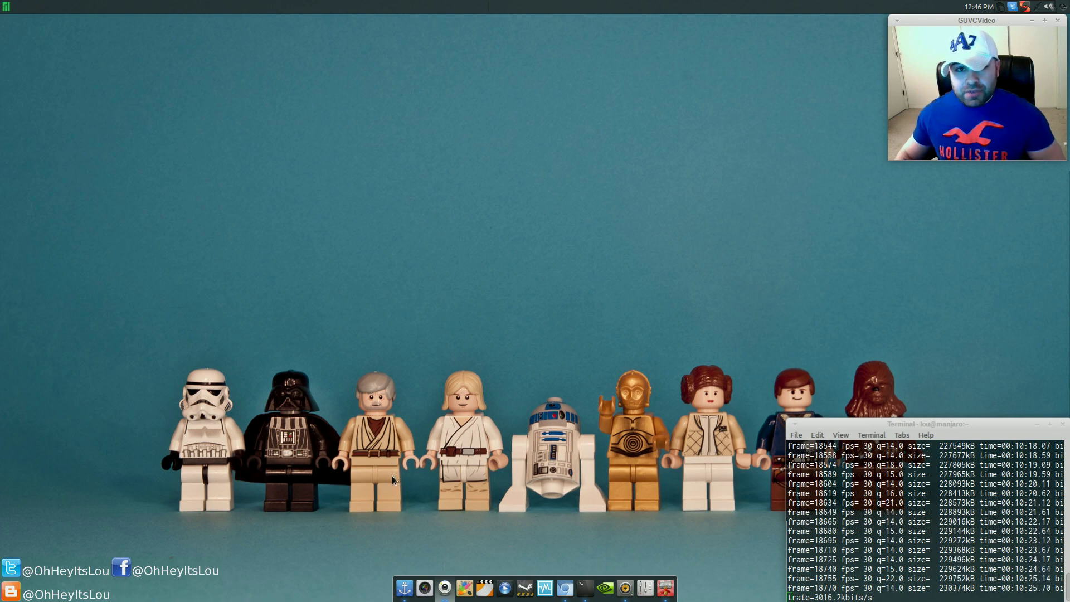
{"action": "key", "text": "super+e"}
{"action": "left_click", "coordinate": [312, 169]}
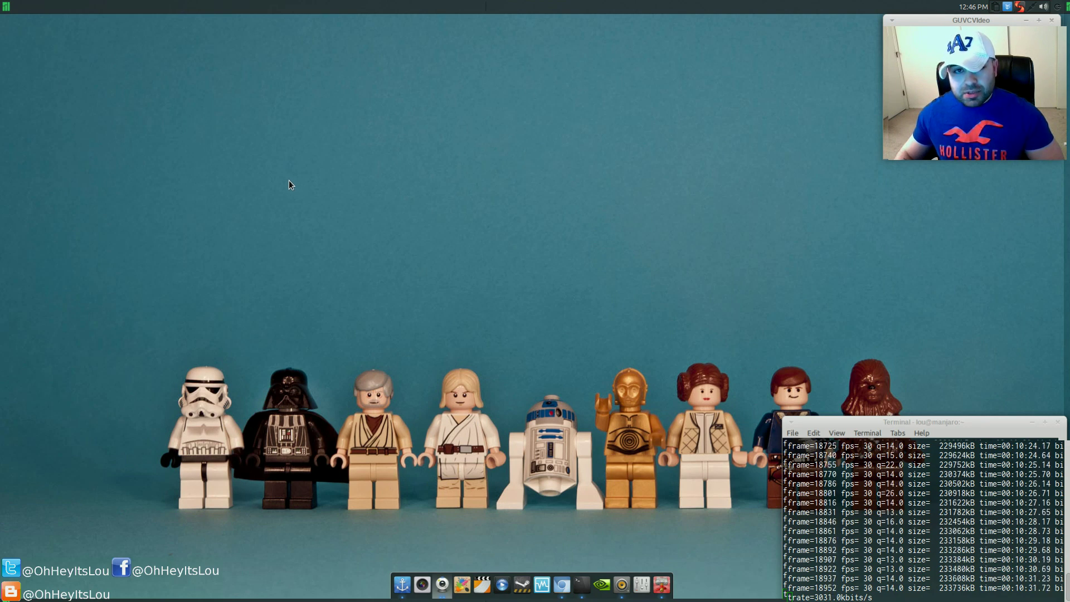
{"action": "key", "text": "super+e"}
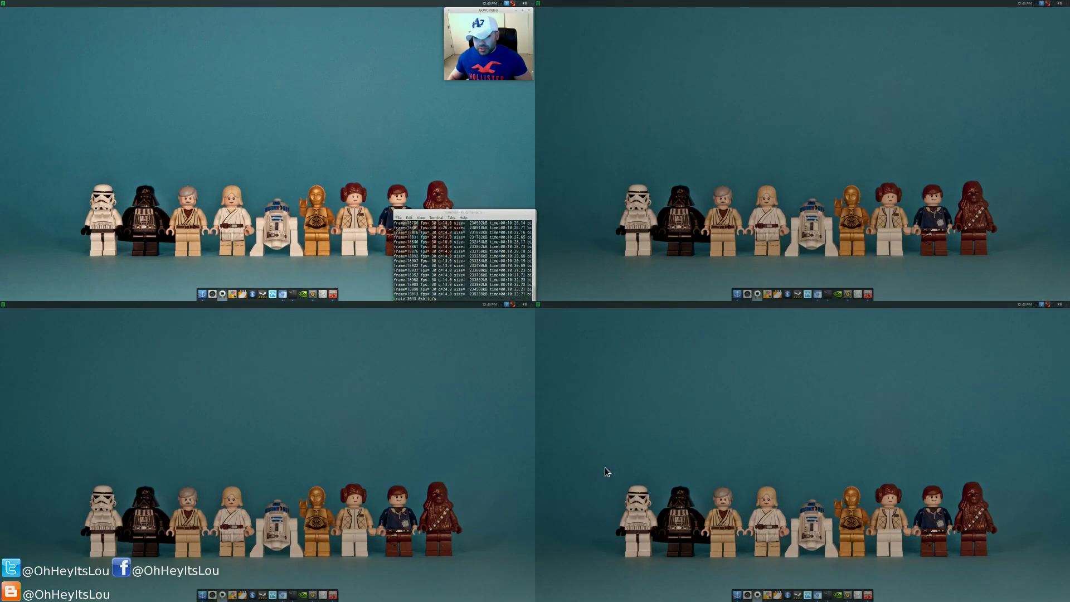
{"action": "left_click", "coordinate": [329, 216]}
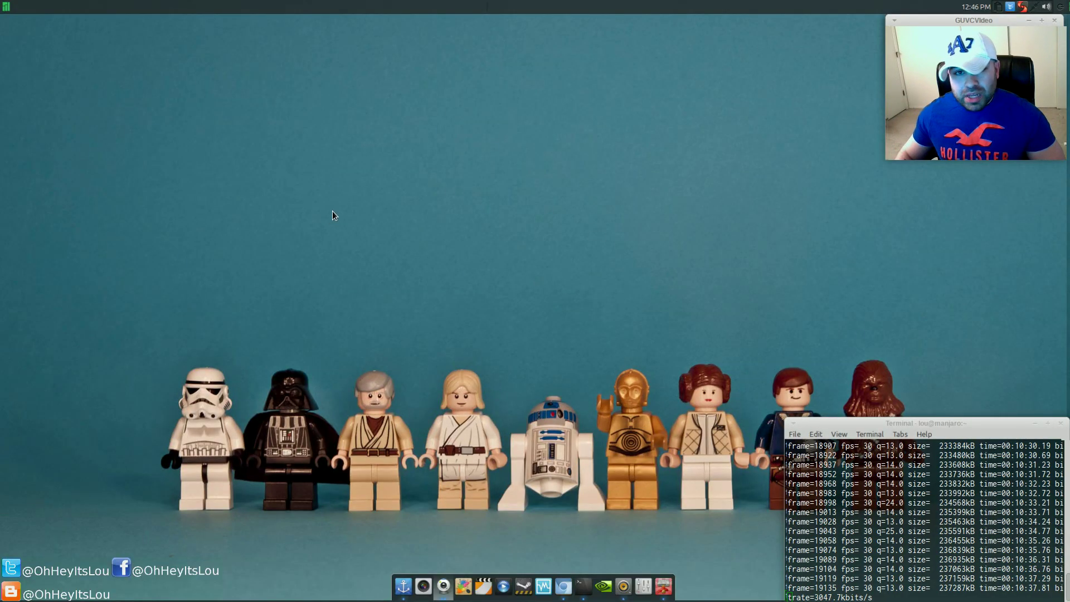
{"action": "key", "text": "super+e"}
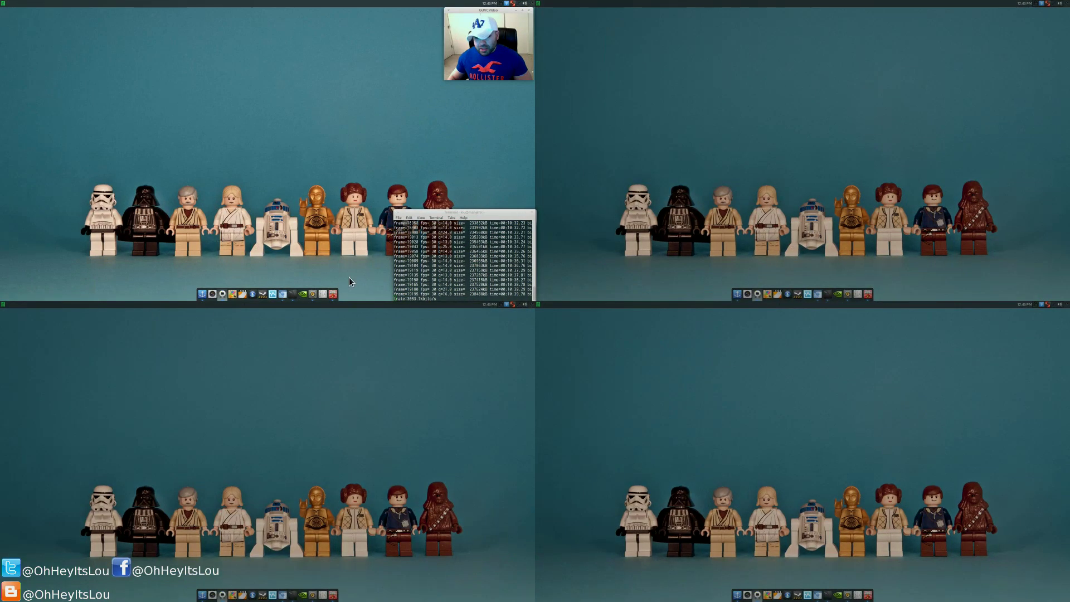
{"action": "left_click", "coordinate": [189, 170]}
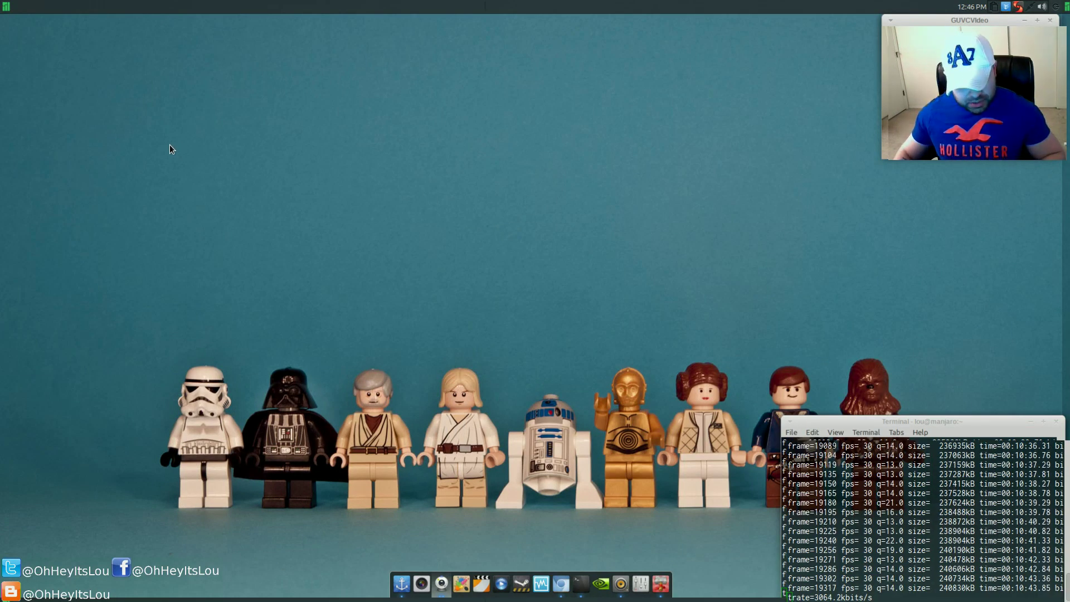
{"action": "key", "text": "super+w"}
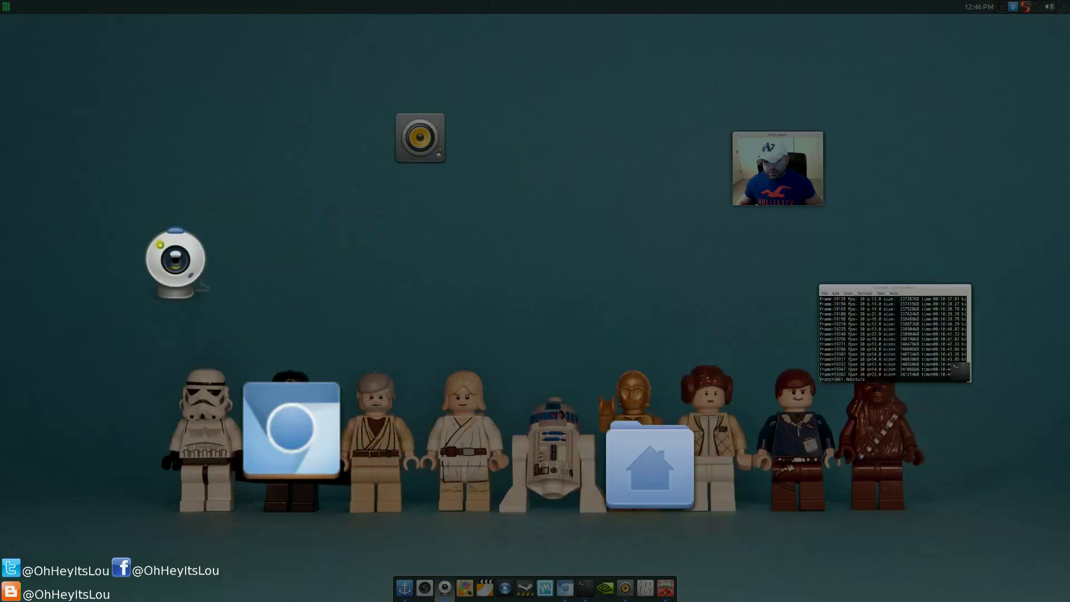
{"action": "key", "text": "Return"}
{"action": "left_click", "coordinate": [709, 171]}
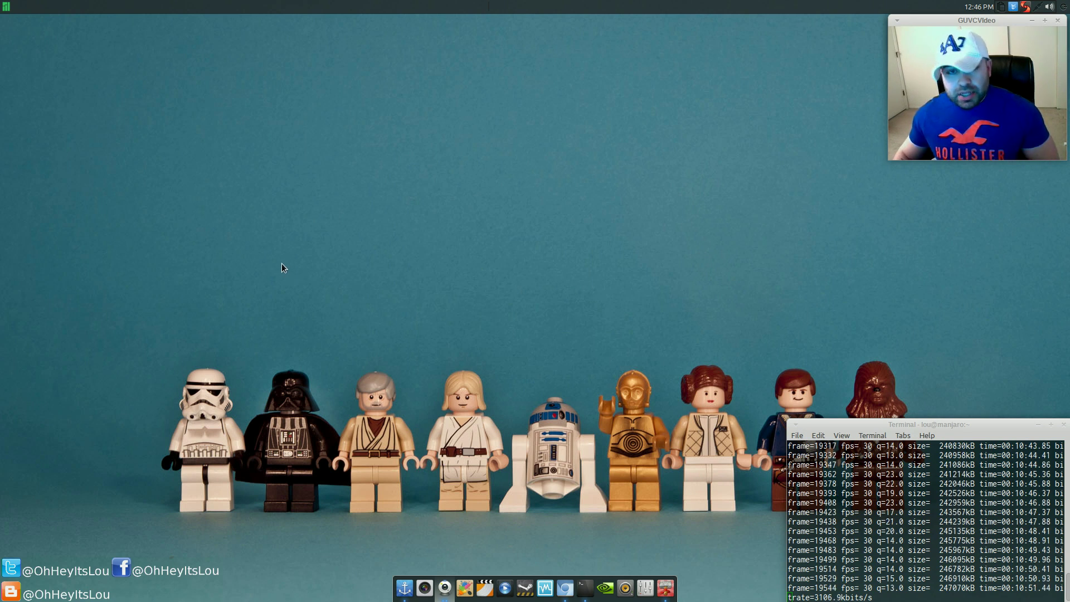